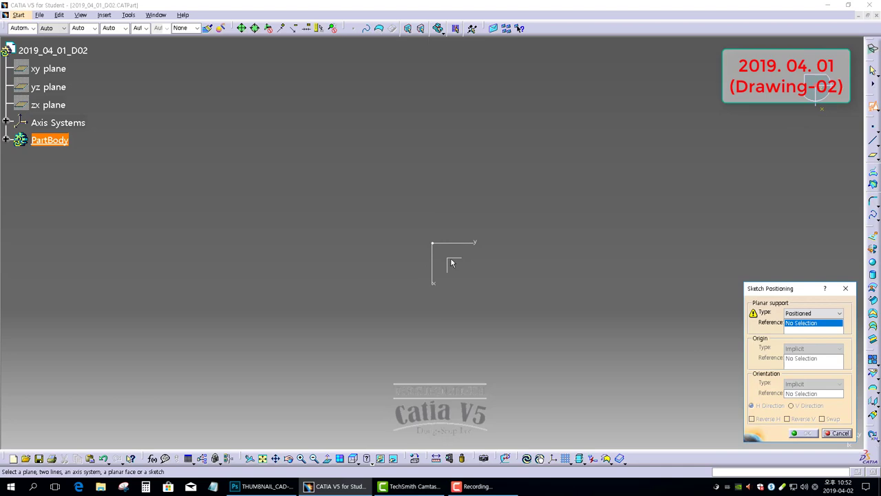
# Open a positioned sketch on the xy plane of the absolute axis system and start the Profile tool
pyautogui.click(452, 262)
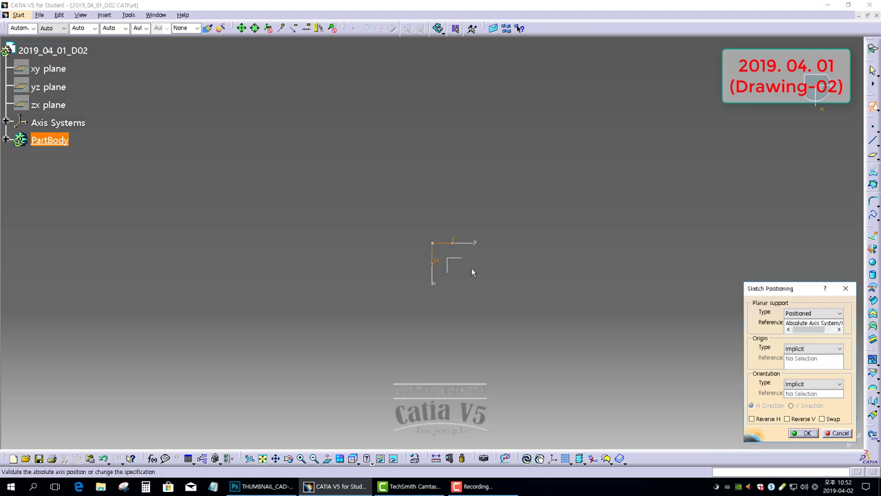
pyautogui.click(802, 432)
pyautogui.moveTo(523, 261)
pyautogui.mouseDown(button='middle')
pyautogui.moveTo(419, 250)
pyautogui.moveTo(419, 237)
pyautogui.mouseUp(button='middle')
pyautogui.click(873, 180)
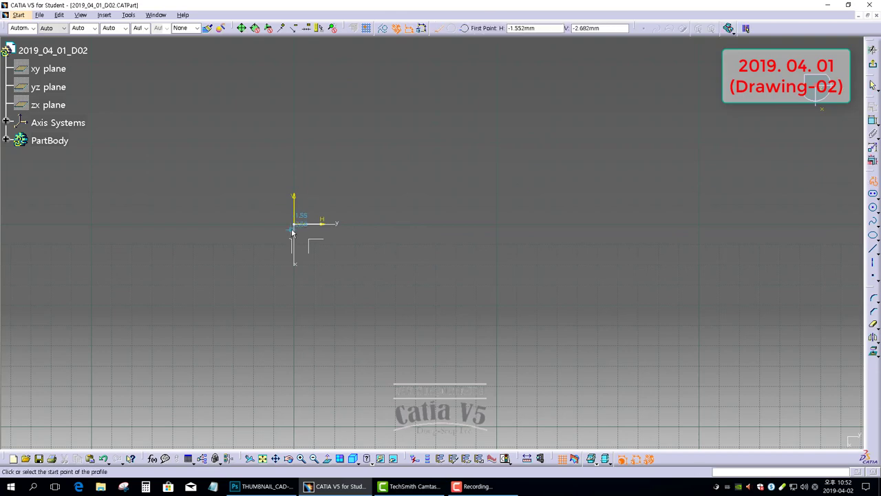
pyautogui.click(81, 14)
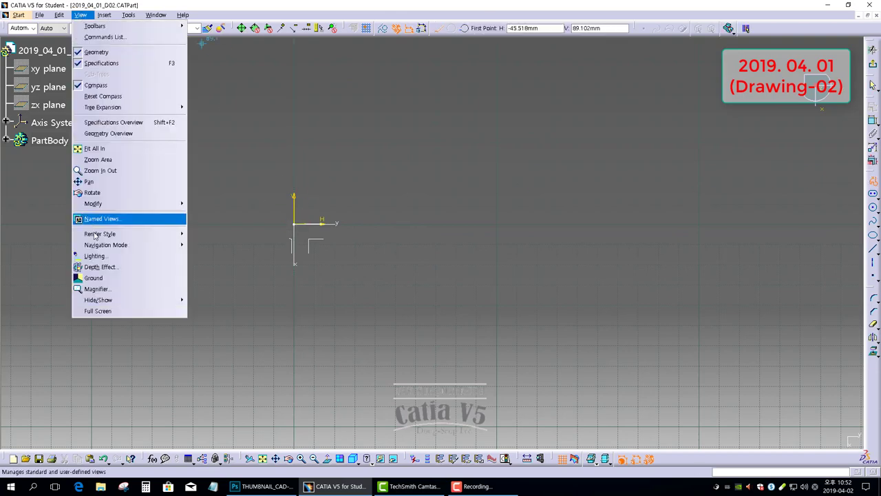
pyautogui.moveTo(138, 234)
pyautogui.click(206, 341)
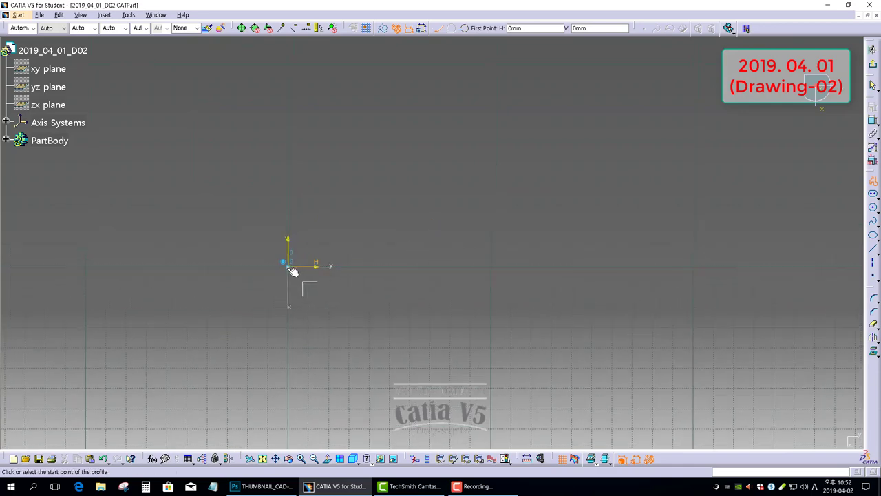
# Sketch half the outline from the origin with a vertical line about 35 mm long, a three-point arc and an end line, mirrored about the horizontal axis
pyautogui.click(289, 268)
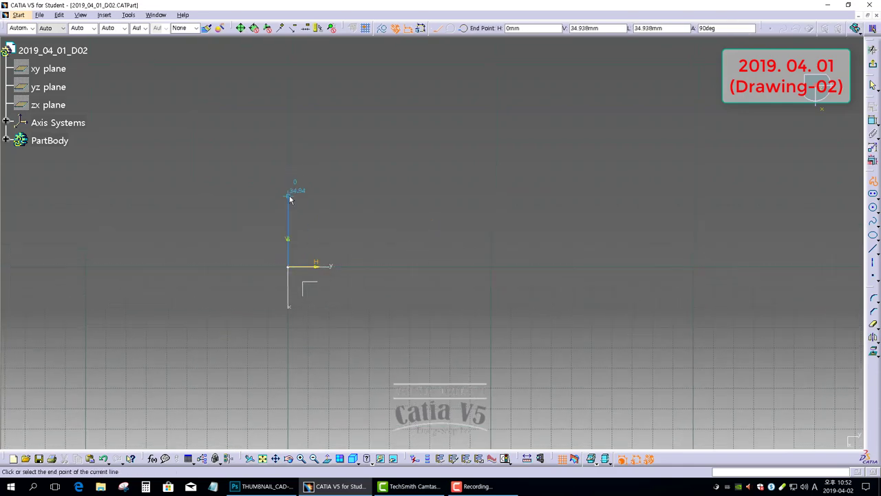
pyautogui.click(289, 198)
pyautogui.click(464, 28)
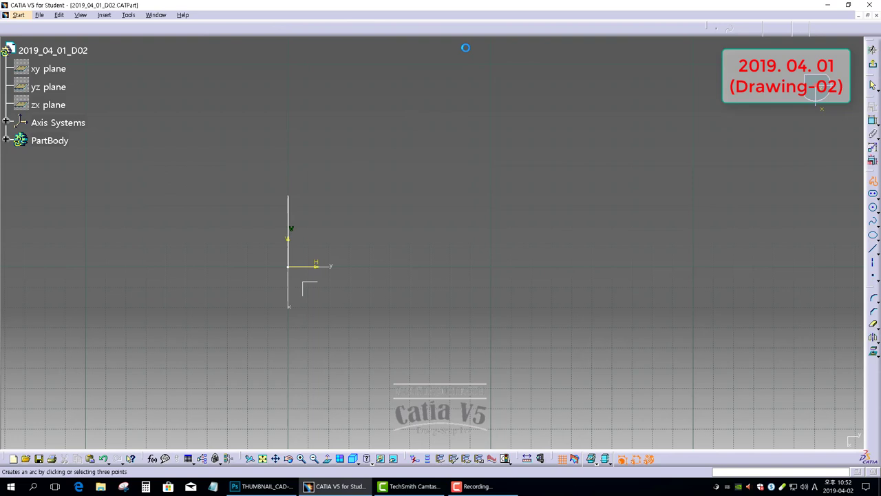
pyautogui.click(466, 164)
pyautogui.click(616, 234)
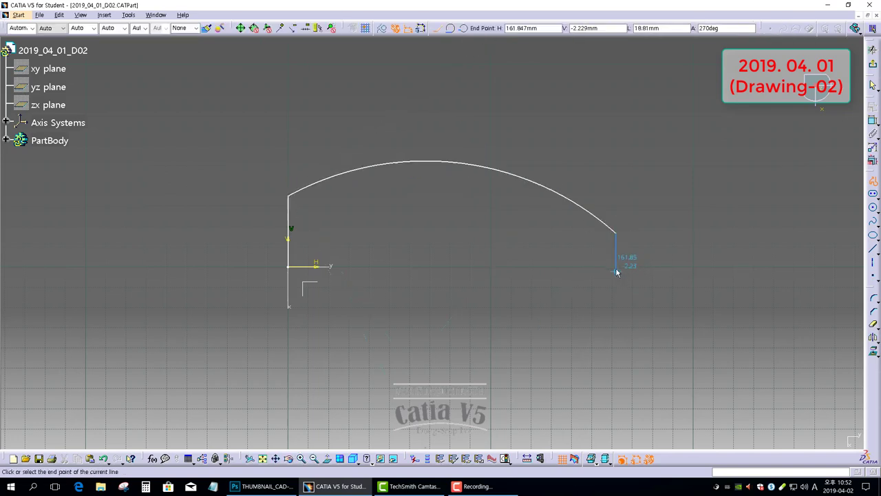
pyautogui.click(616, 265)
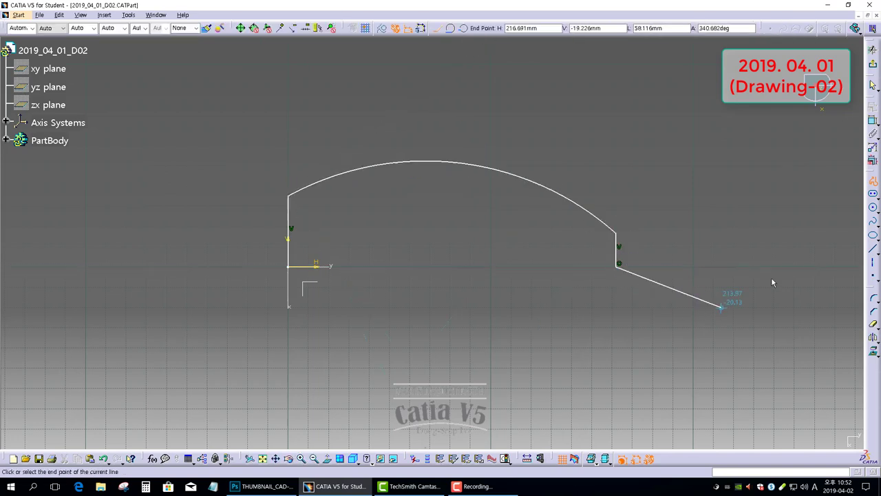
pyautogui.click(871, 182)
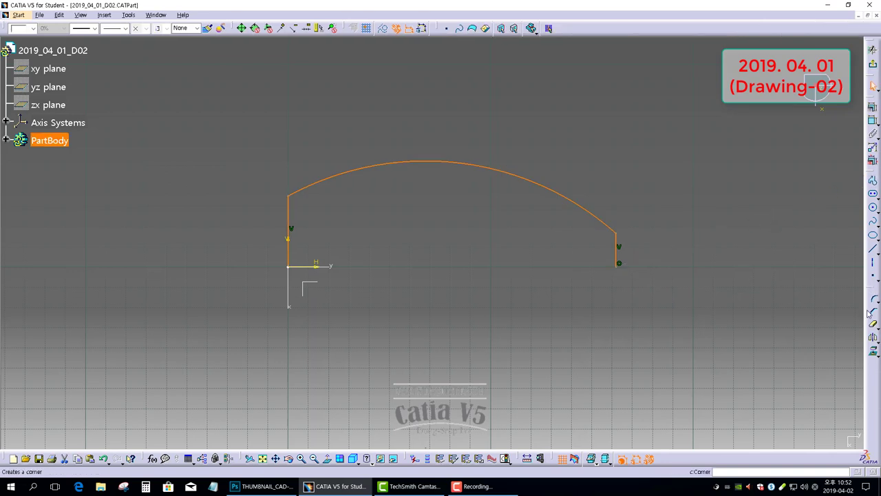
pyautogui.click(873, 338)
pyautogui.click(317, 265)
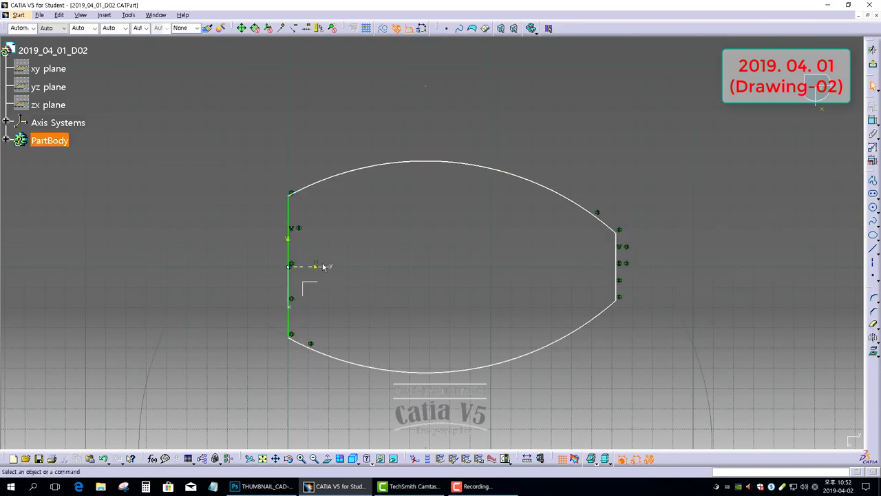
# Dimension the upper arc of the outline with a radius of 320 mm
pyautogui.click(873, 120)
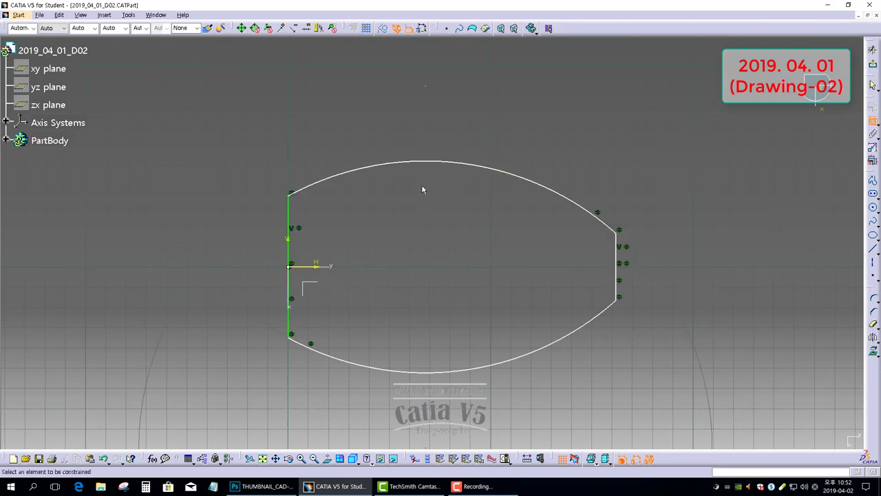
pyautogui.click(457, 163)
pyautogui.click(468, 122)
pyautogui.doubleClick(467, 119)
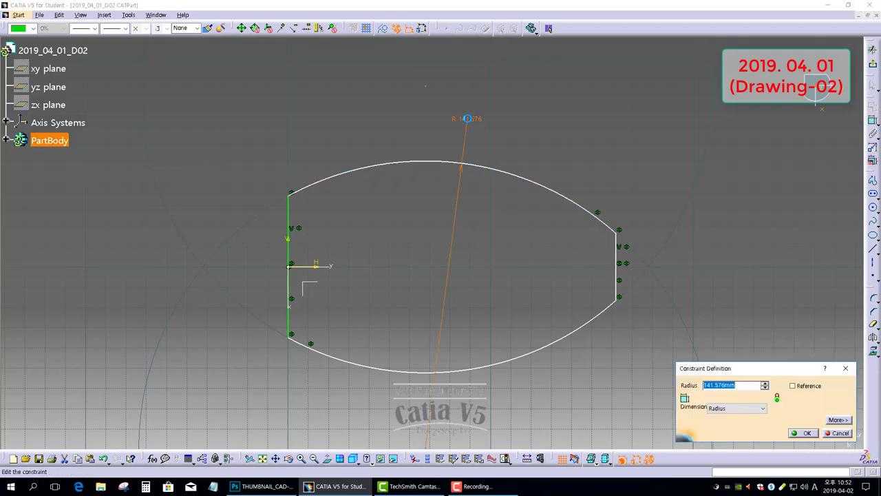
pyautogui.write('320')
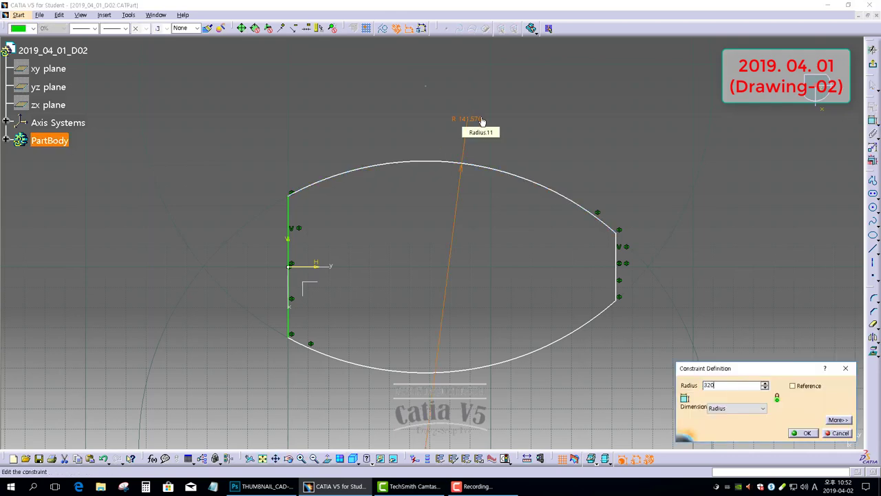
pyautogui.press('Return')
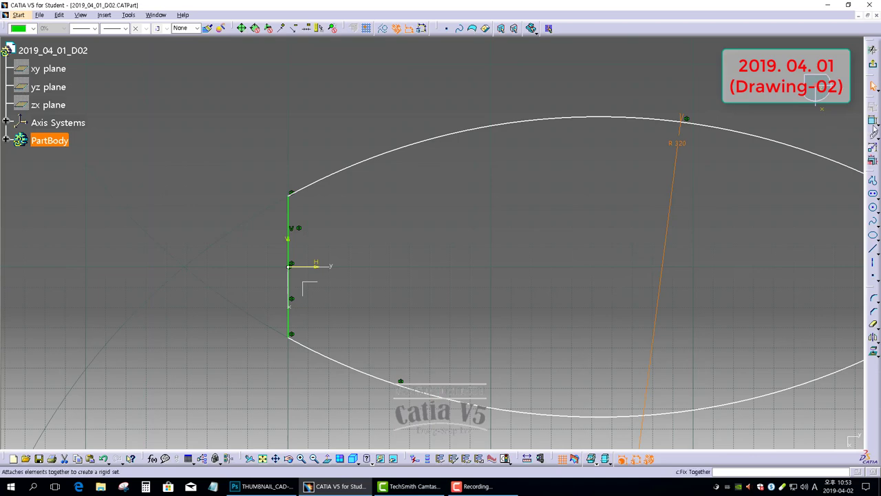
# Dimension the distance between the two corner points of the outline's left edge as 48 mm
pyautogui.click(290, 194)
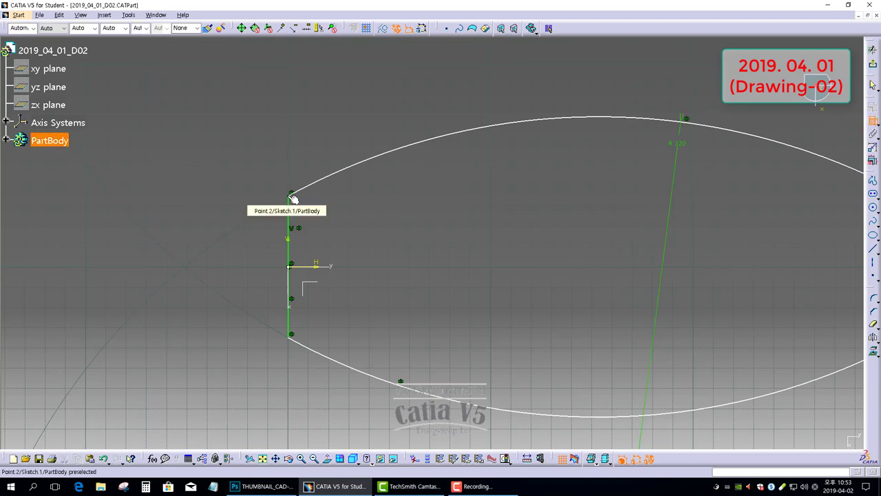
pyautogui.click(289, 338)
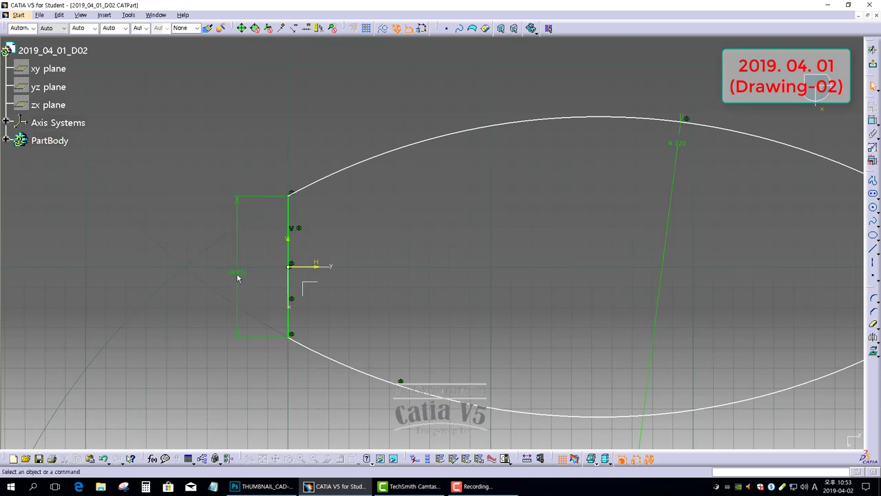
pyautogui.click(233, 275)
pyautogui.doubleClick(233, 275)
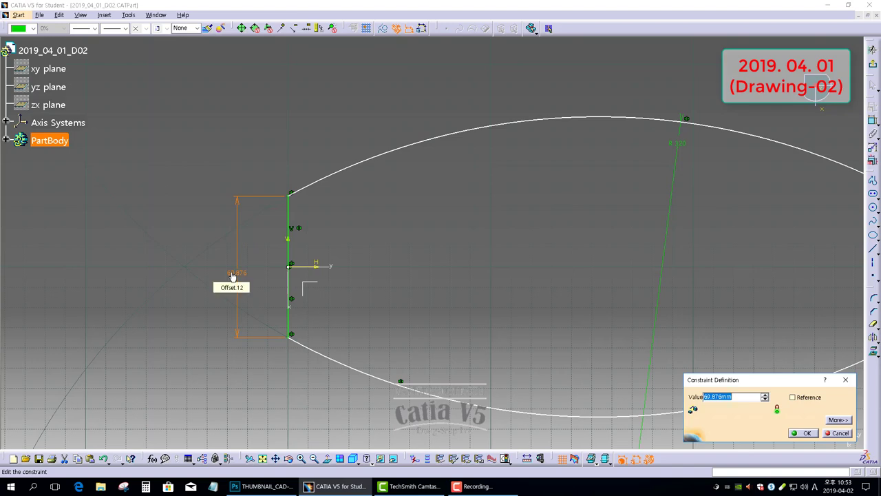
pyautogui.write('48')
pyautogui.press('Return')
# Move the crossed right-hand end point of the outline back toward the origin so the two arcs no longer intersect
pyautogui.moveTo(533, 278)
pyautogui.mouseDown(button='middle')
pyautogui.moveTo(449, 263)
pyautogui.moveTo(438, 289)
pyautogui.mouseUp(button='middle')
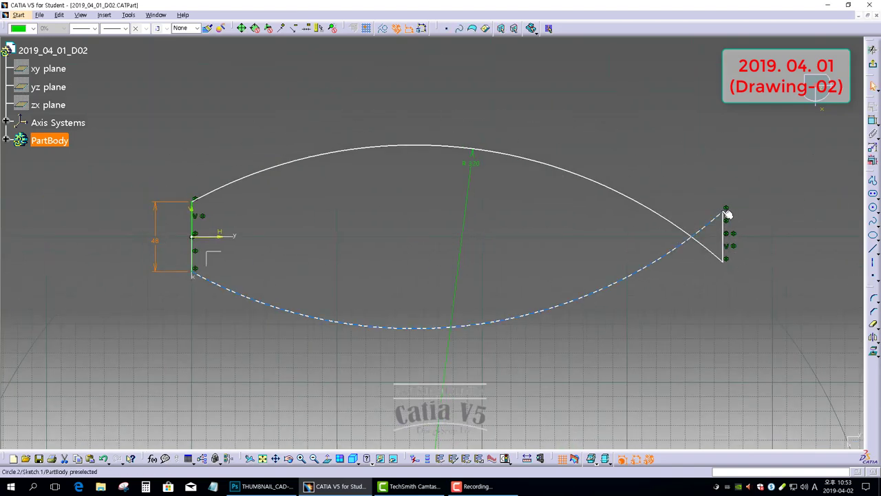
pyautogui.moveTo(723, 261)
pyautogui.mouseDown()
pyautogui.moveTo(407, 257)
pyautogui.moveTo(385, 268)
pyautogui.mouseUp()
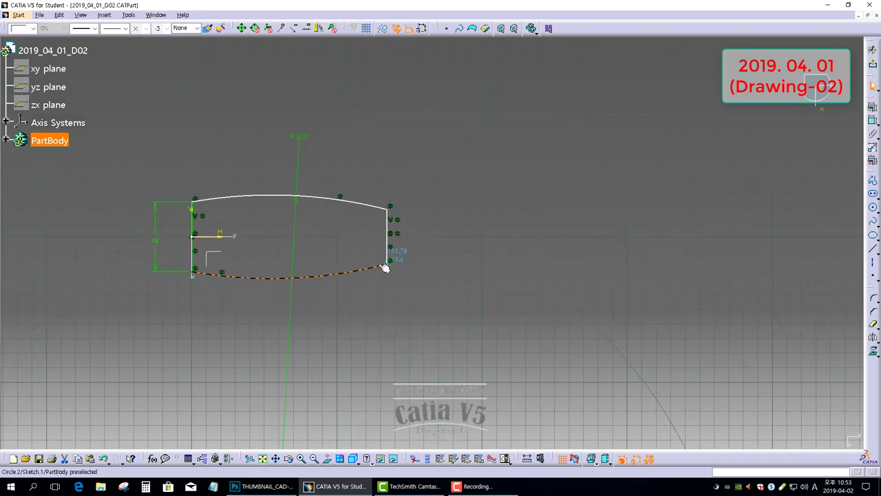
pyautogui.moveTo(331, 246); pyautogui.dragTo(438, 233, button='middle')
pyautogui.click(438, 233)
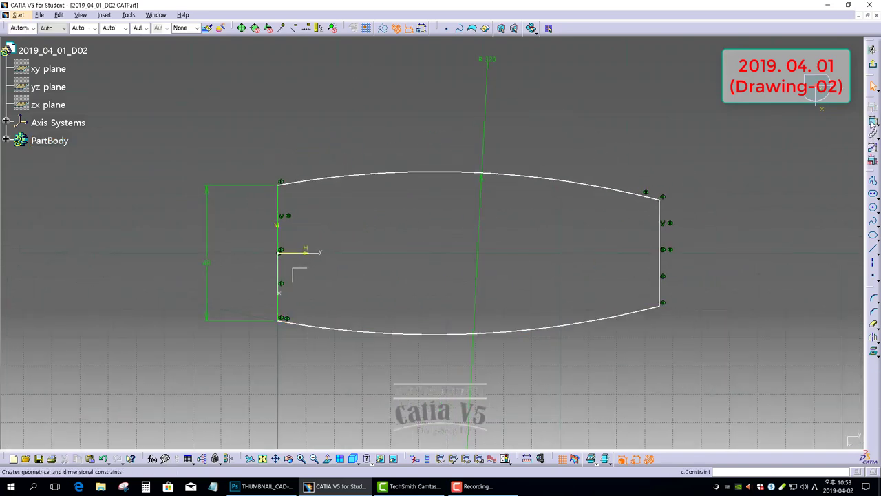
# Dimension the height of the outline's right edge as 34.5 mm
pyautogui.click(662, 306)
pyautogui.doubleClick(709, 249)
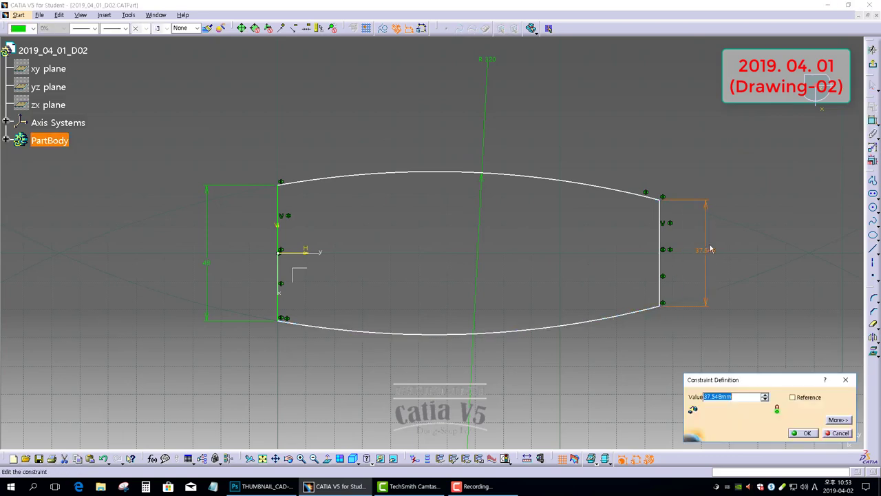
pyautogui.write('34.5')
pyautogui.press('Return')
# Dimension the distance between the outline's left and right vertical edges as 95 mm
pyautogui.click(872, 121)
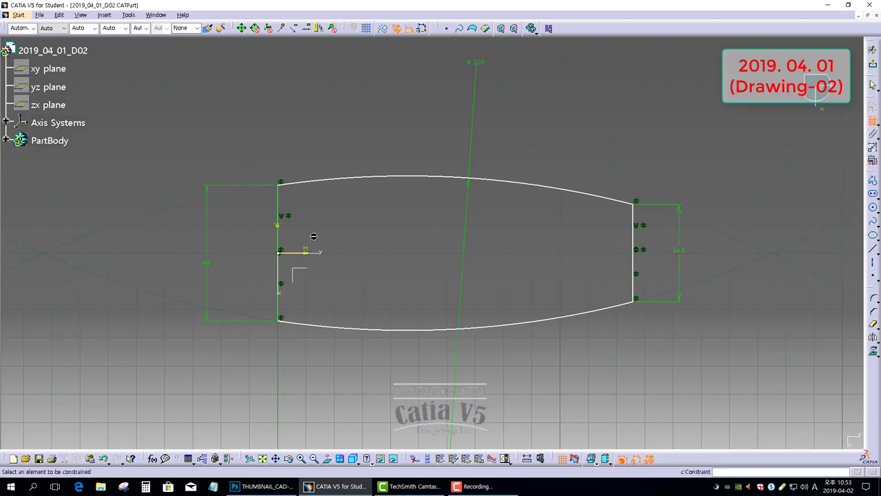
pyautogui.click(279, 303)
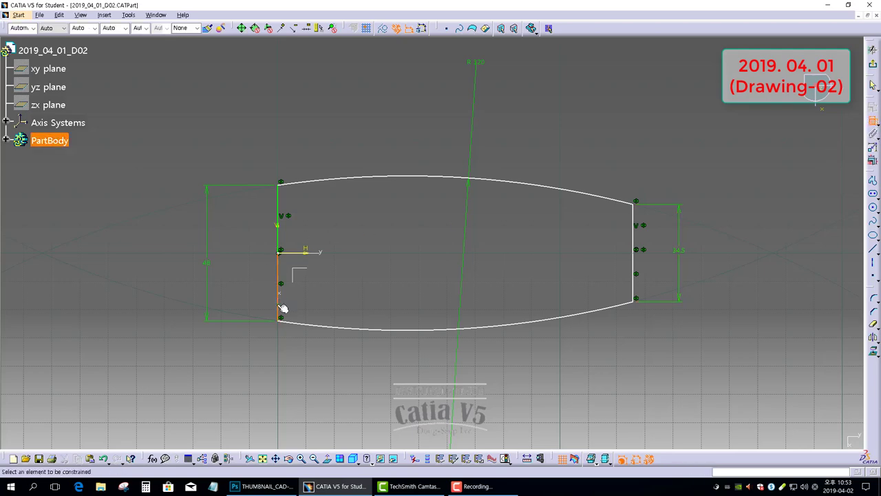
pyautogui.click(634, 276)
pyautogui.click(511, 372)
pyautogui.doubleClick(474, 380)
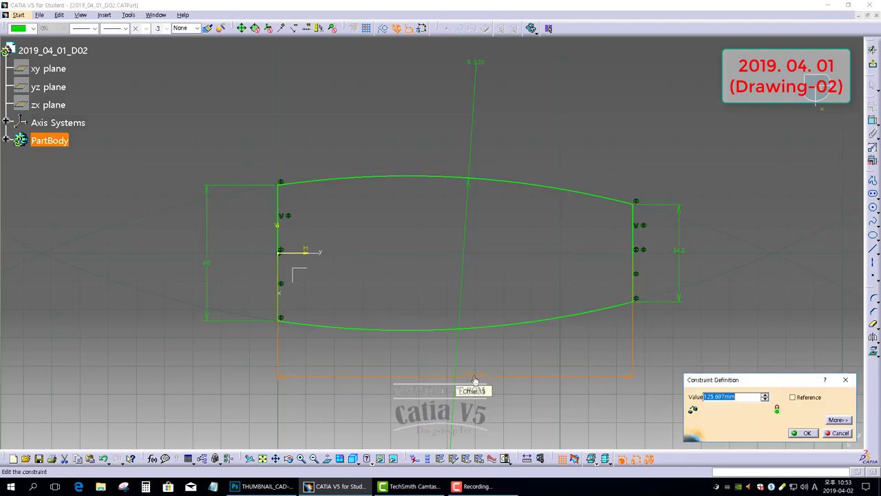
pyautogui.write('95')
pyautogui.press('Return')
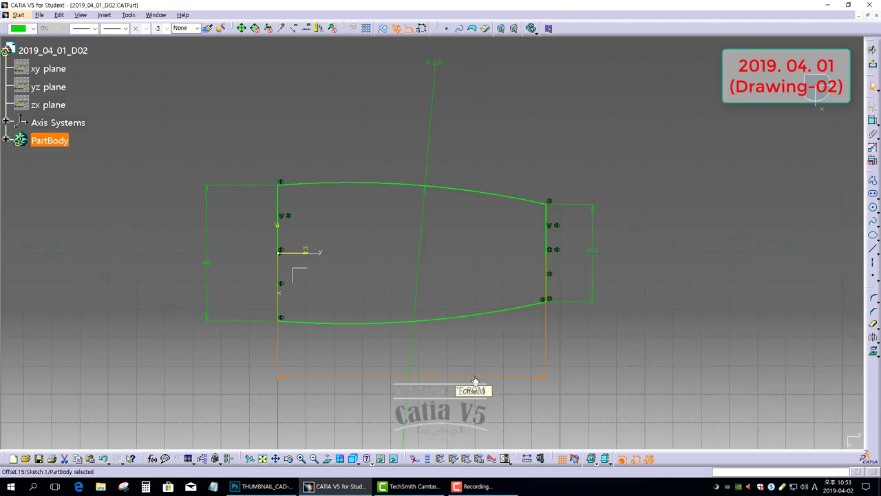
# Exit the outline sketch and open a second positioned sketch on the xy plane of the absolute axis system
pyautogui.click(872, 69)
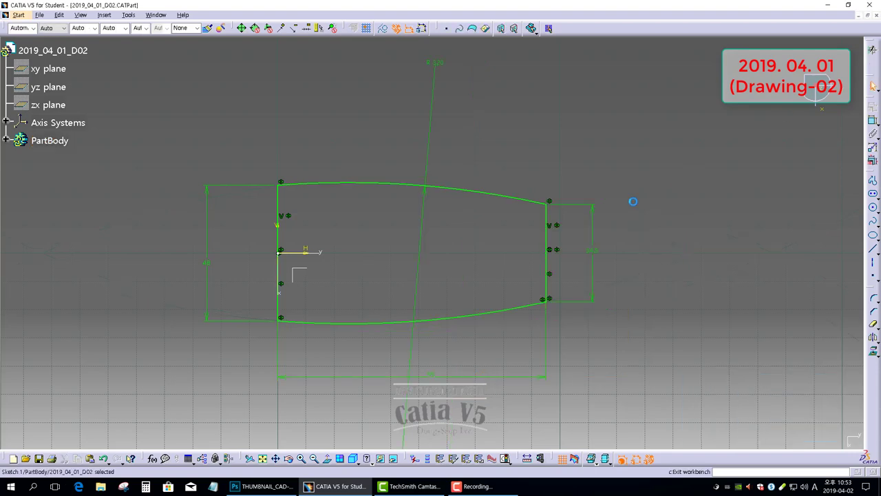
pyautogui.moveTo(458, 325)
pyautogui.mouseDown(button='middle')
pyautogui.moveTo(380, 303)
pyautogui.moveTo(423, 213)
pyautogui.mouseUp(button='middle')
pyautogui.click(302, 221)
pyautogui.click(674, 223)
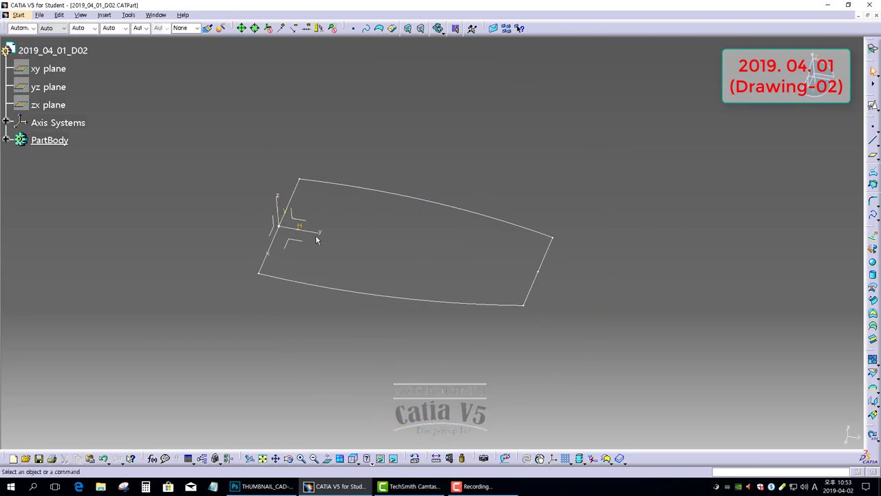
pyautogui.click(302, 241)
pyautogui.click(873, 106)
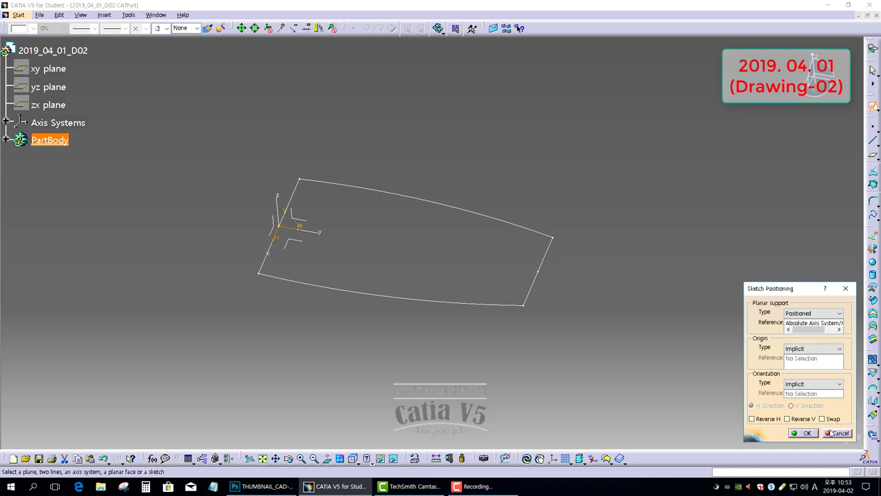
pyautogui.click(801, 432)
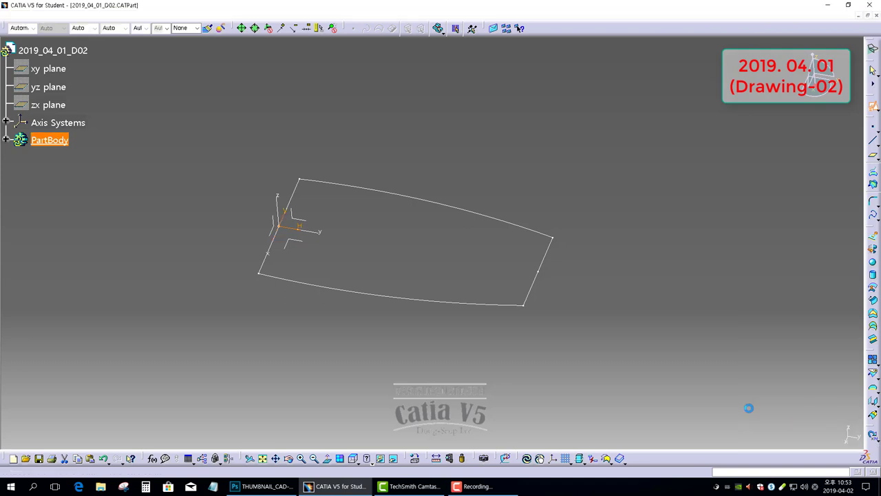
# Sketch a centered rectangle about 15 mm wide and 34 mm high on the horizontal axis, inside the outline's left part
pyautogui.click(876, 195)
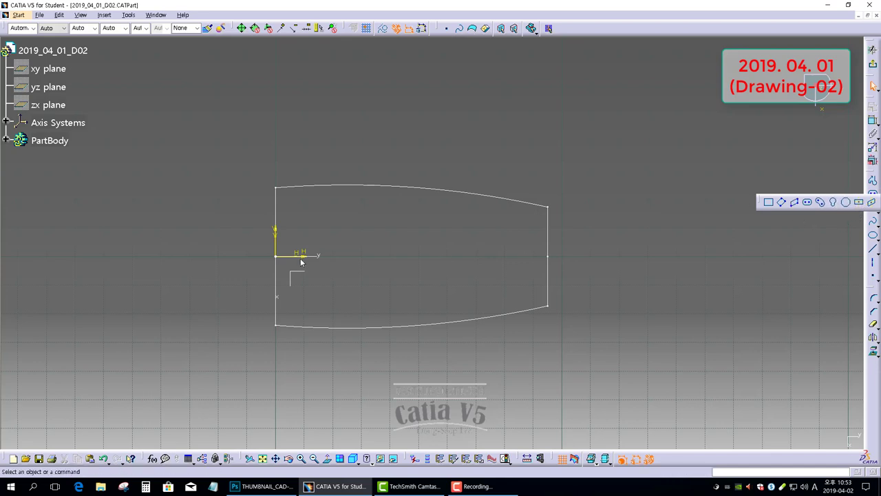
pyautogui.click(859, 201)
pyautogui.click(335, 256)
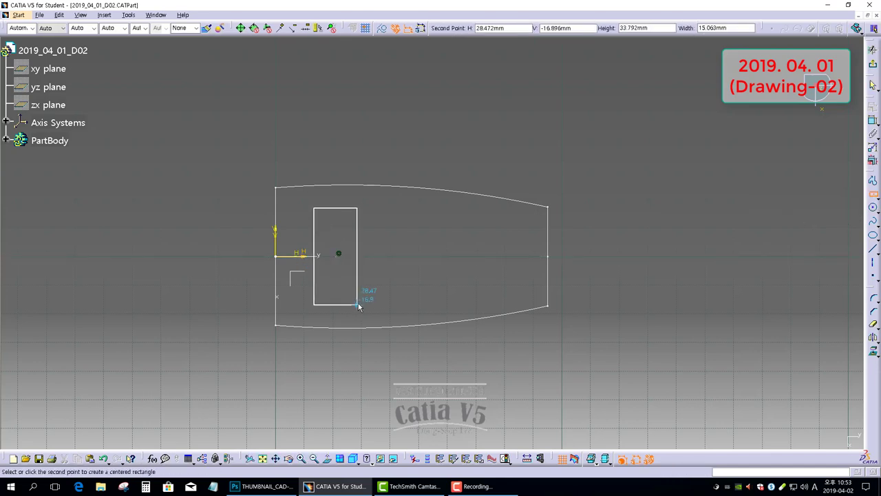
pyautogui.click(358, 303)
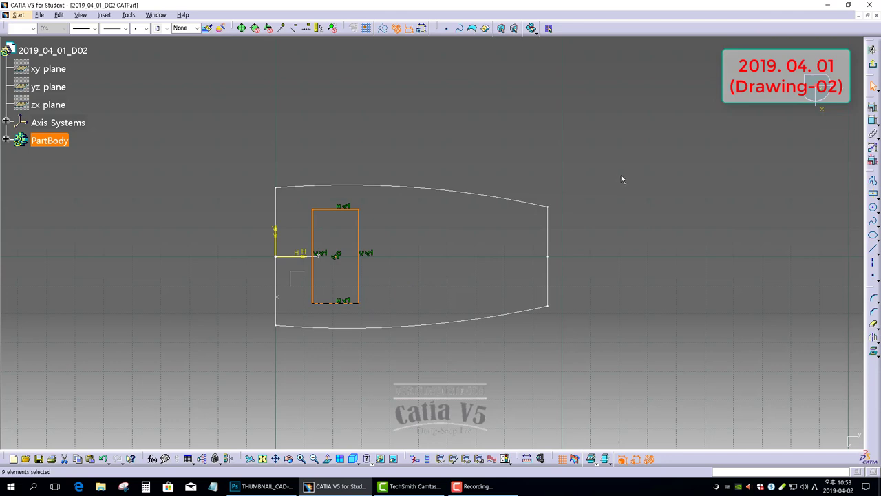
pyautogui.click(608, 166)
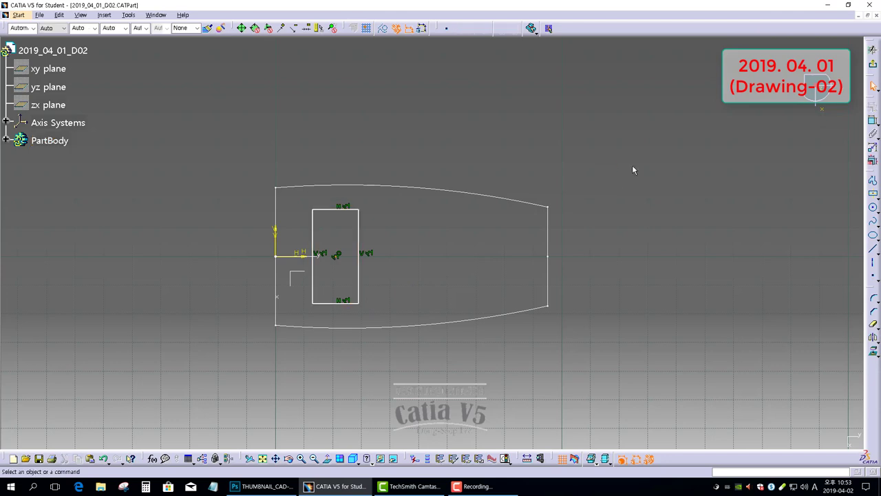
# Dimension the distance between the inner rectangle's two vertical sides as 20 mm
pyautogui.click(873, 122)
pyautogui.click(311, 295)
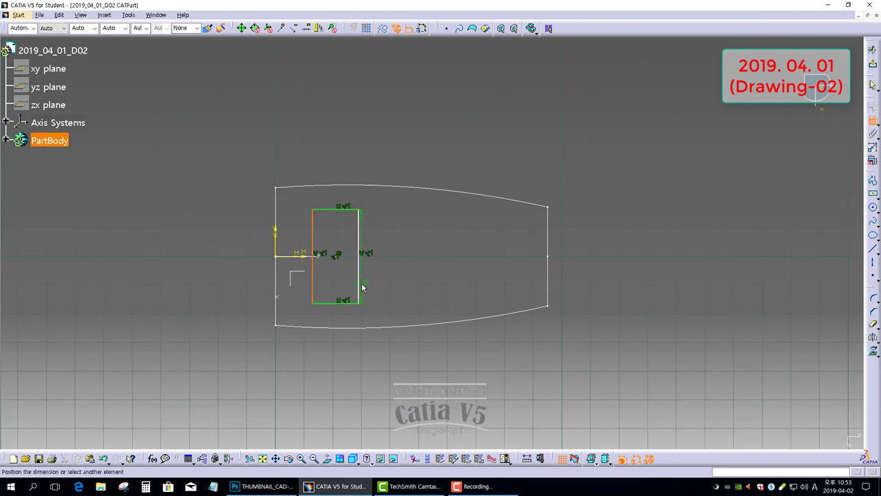
pyautogui.click(360, 284)
pyautogui.click(309, 372)
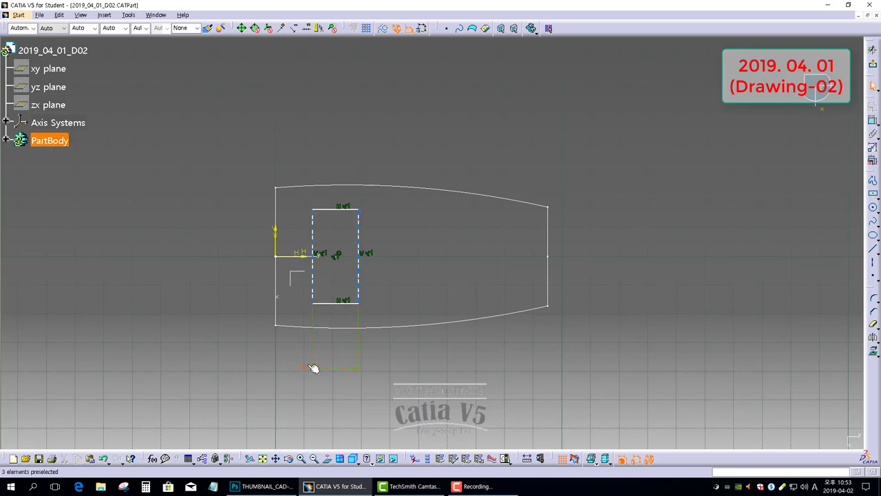
pyautogui.doubleClick(312, 366)
pyautogui.write('20')
pyautogui.press('Return')
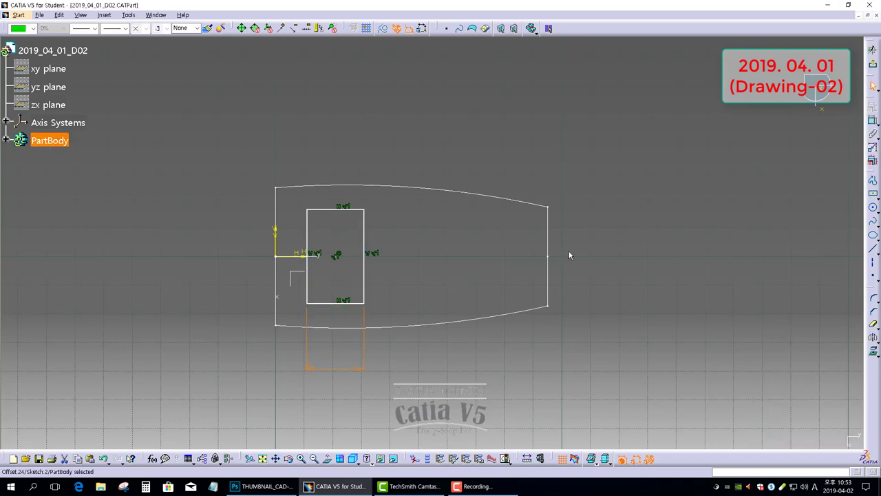
# Dimension the distance between the inner rectangle's horizontal sides as 26 mm
pyautogui.click(872, 121)
pyautogui.click(326, 209)
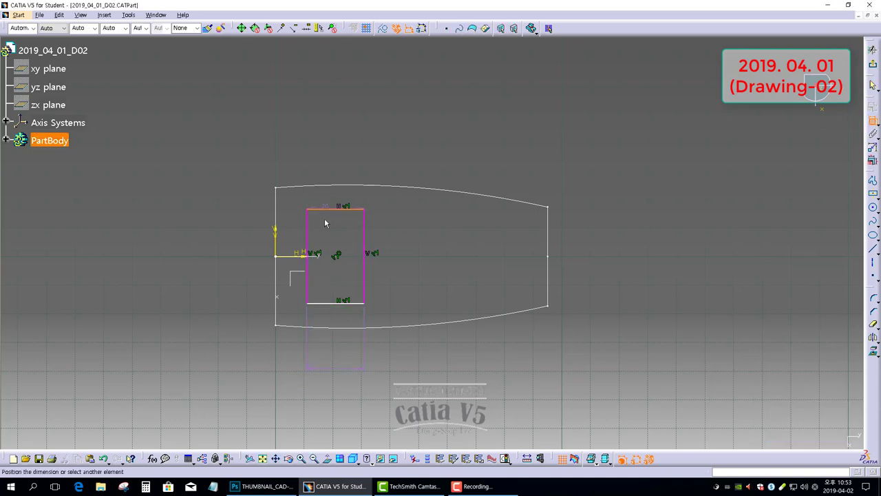
pyautogui.click(330, 302)
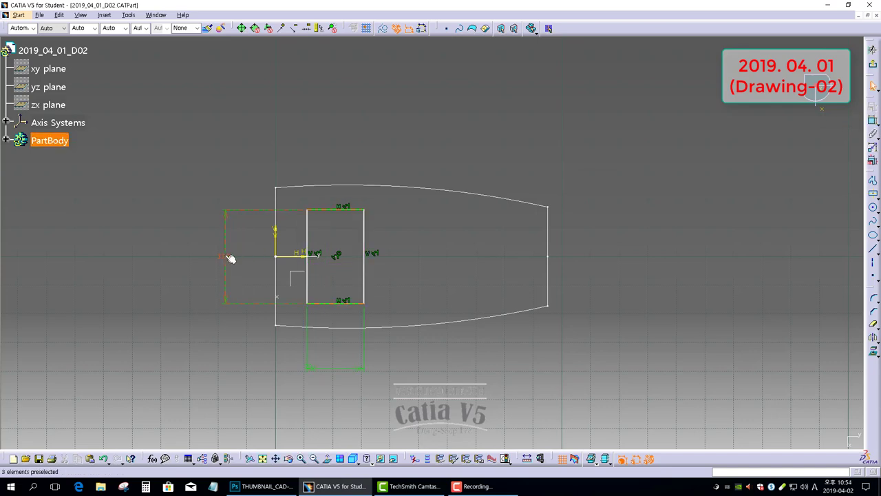
pyautogui.click(224, 255)
pyautogui.doubleClick(225, 255)
pyautogui.write('26')
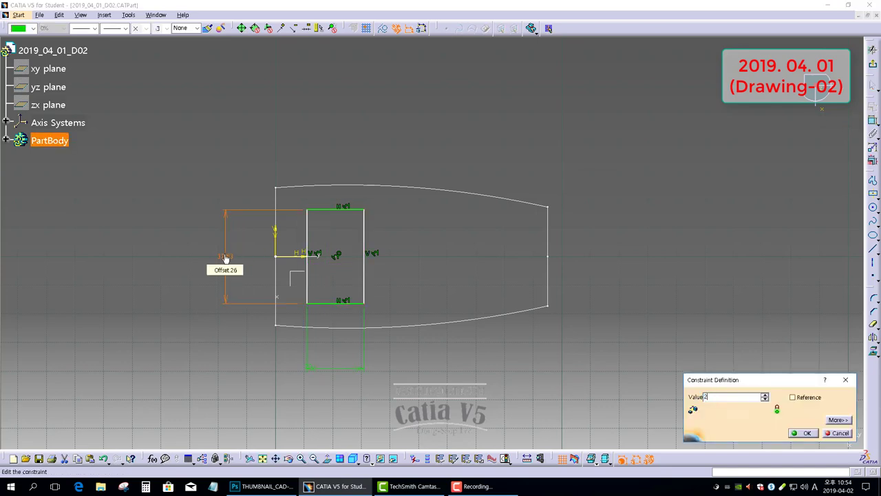
pyautogui.press('Return')
# Dimension the rectangle's center point at 30 mm from the vertical axis
pyautogui.click(872, 120)
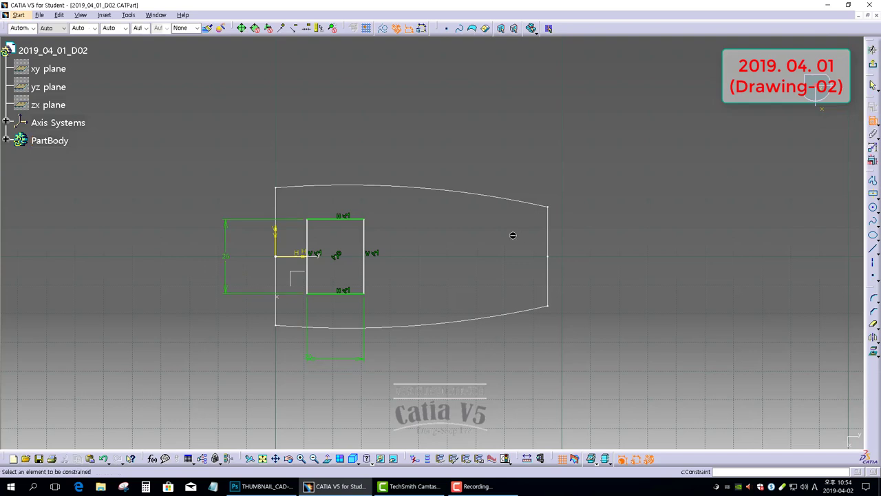
pyautogui.click(283, 248)
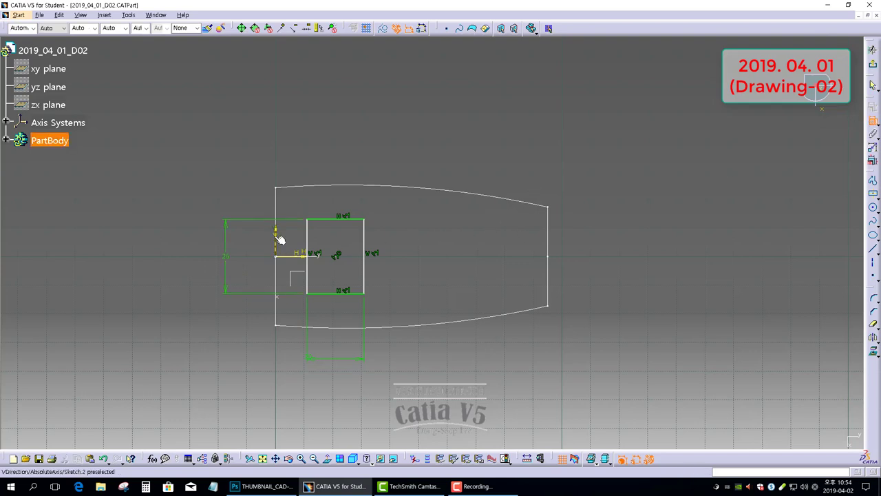
pyautogui.click(338, 256)
pyautogui.click(327, 138)
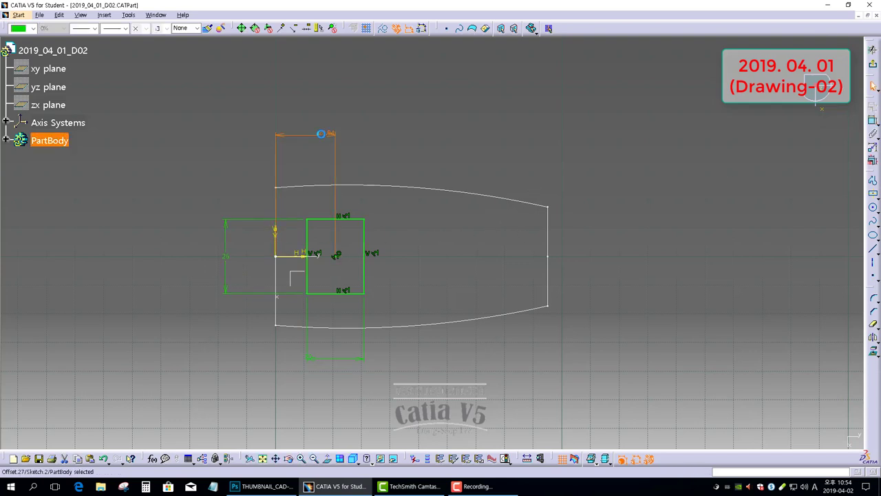
pyautogui.doubleClick(328, 134)
pyautogui.write('30')
pyautogui.press('Return')
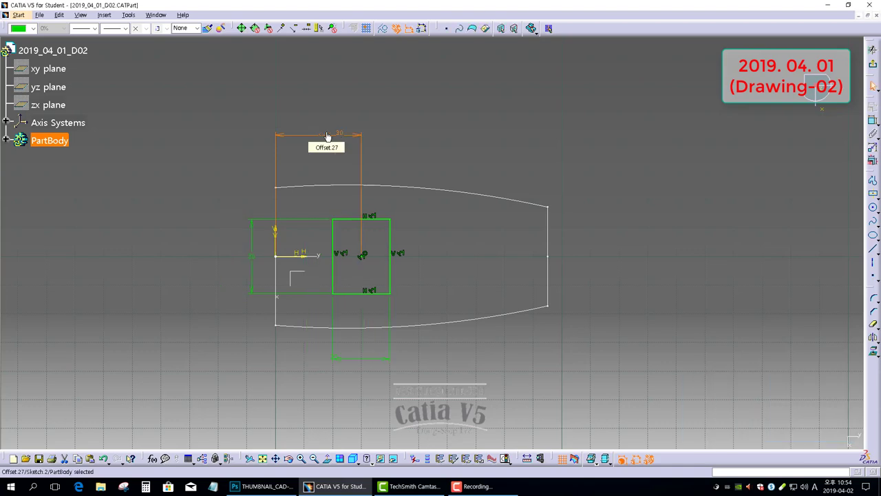
pyautogui.click(403, 131)
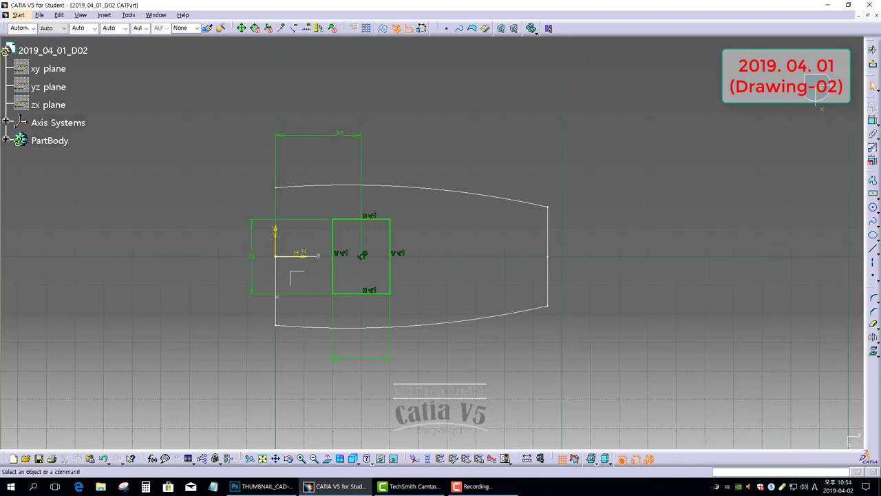
# Exit the rectangle sketch and round all its vertices with a Corner using the Corner On Vertex option
pyautogui.click(873, 59)
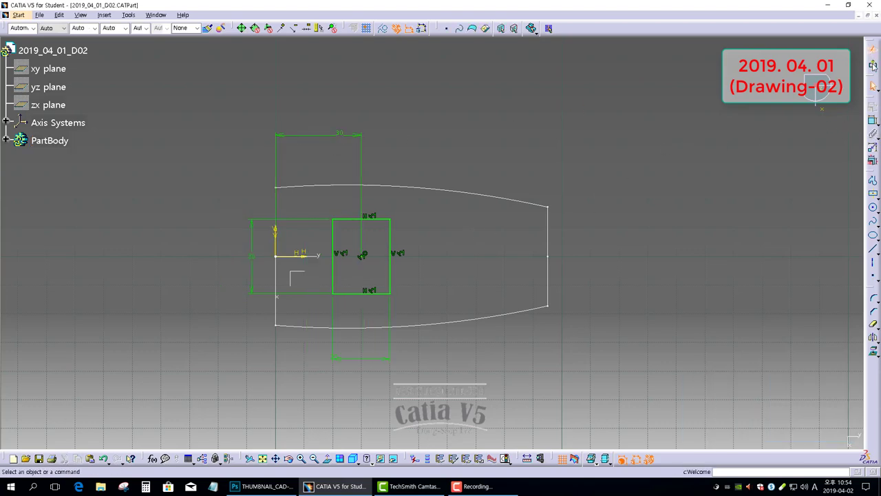
pyautogui.click(623, 211)
pyautogui.click(873, 201)
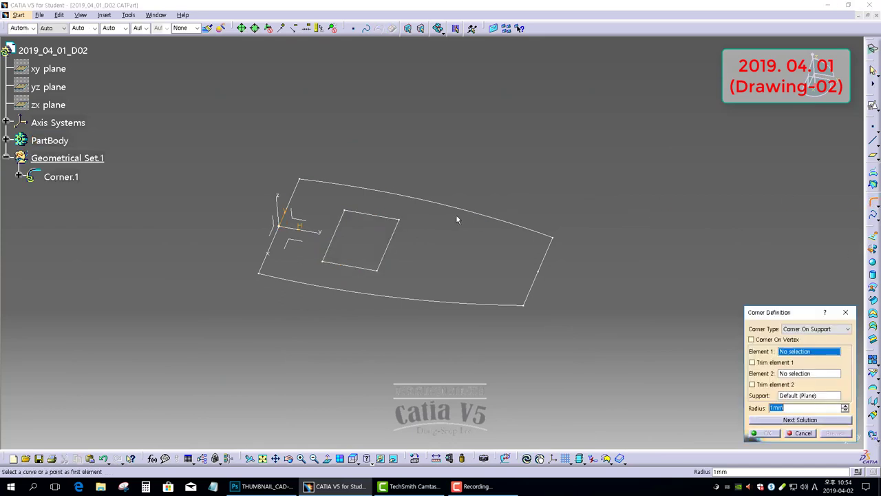
pyautogui.click(755, 339)
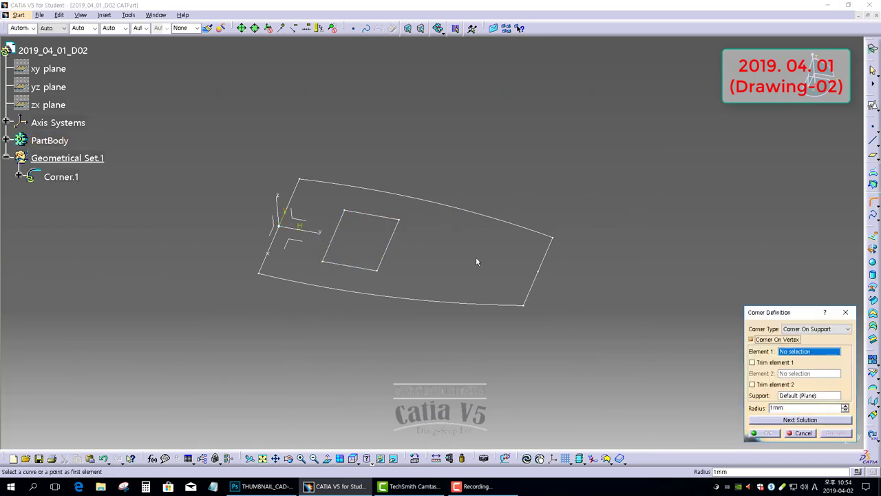
pyautogui.click(374, 213)
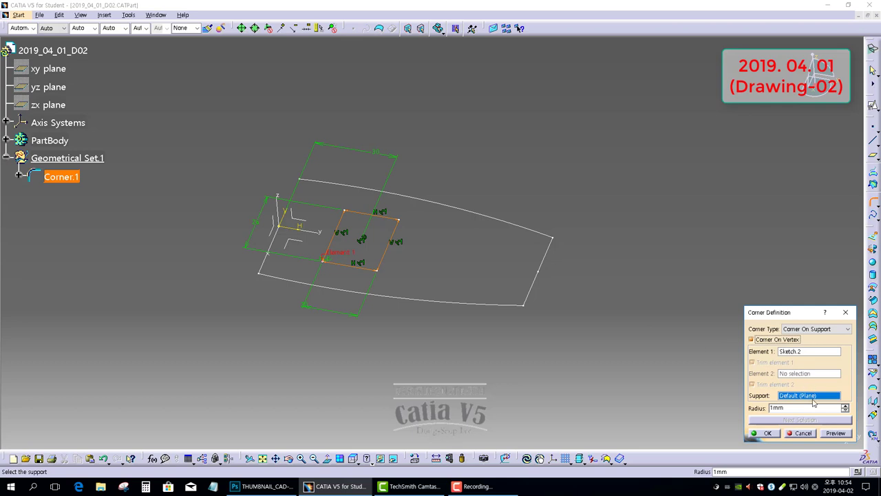
pyautogui.moveTo(790, 407); pyautogui.dragTo(750, 405)
pyautogui.press('Return')
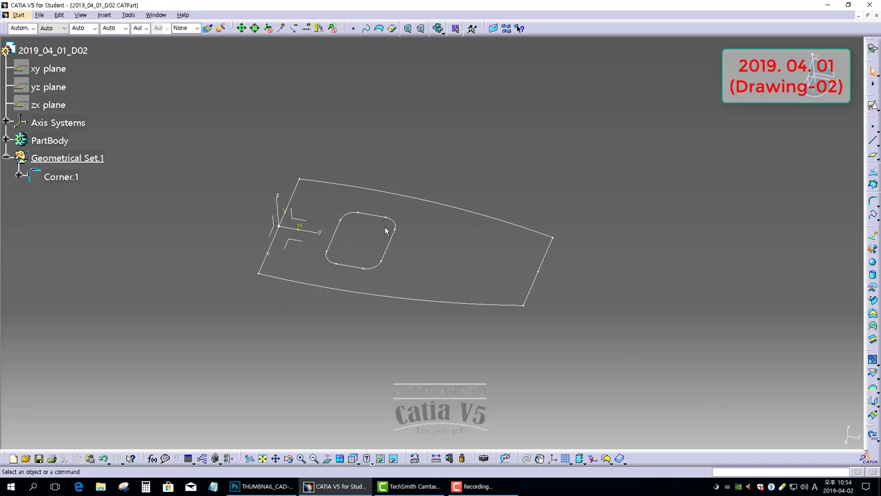
# Open a third positioned sketch on the xy plane of the absolute axis system
pyautogui.moveTo(385, 230); pyautogui.dragTo(439, 259, button='middle')
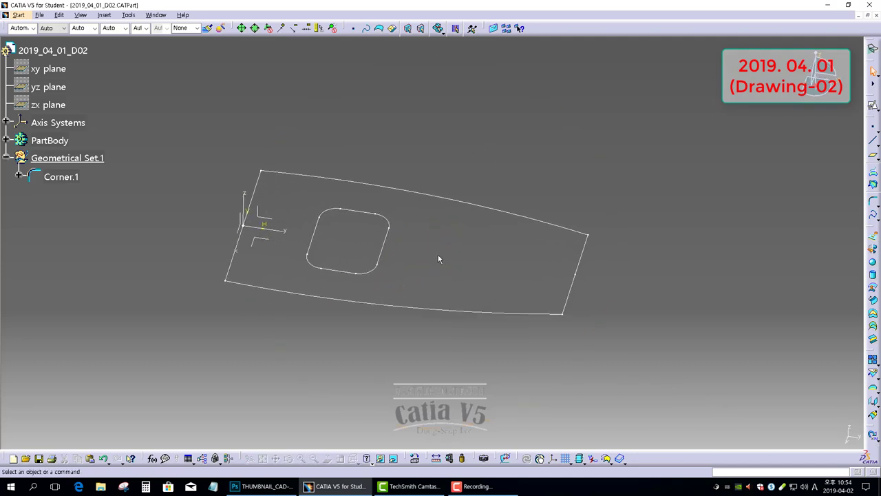
pyautogui.click(256, 242)
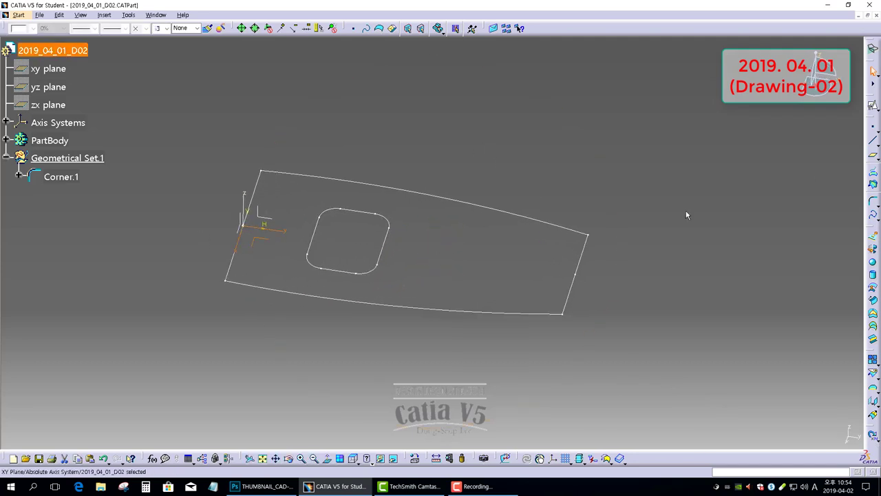
pyautogui.click(872, 109)
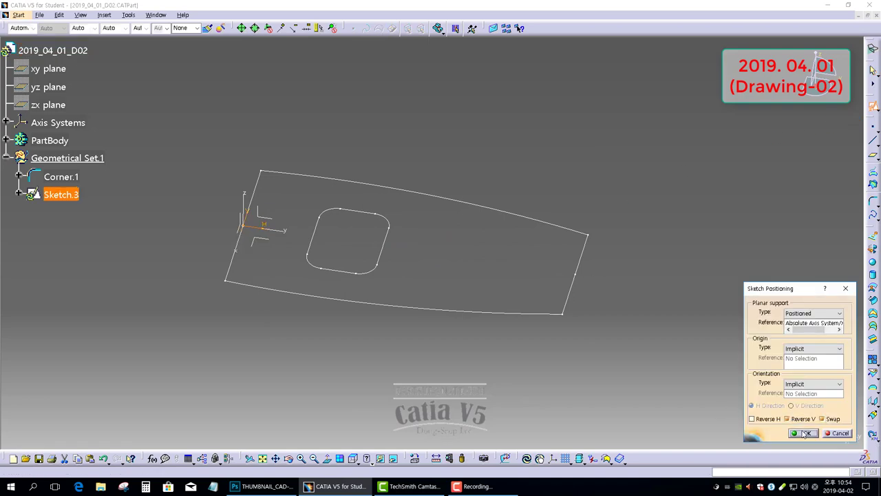
pyautogui.click(804, 432)
# Sketch an upright ellipse about 8.5 mm wide and 12.4 mm high, beyond the rounded rectangle and above the horizontal axis
pyautogui.click(872, 235)
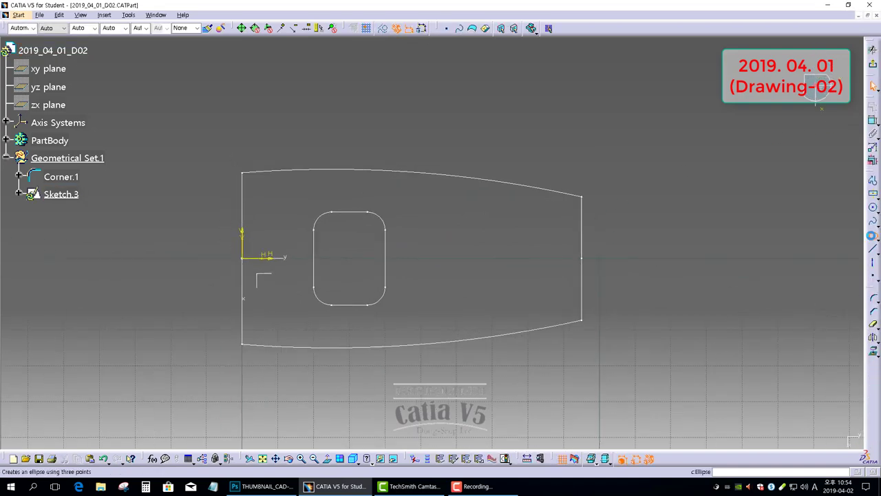
pyautogui.click(425, 218)
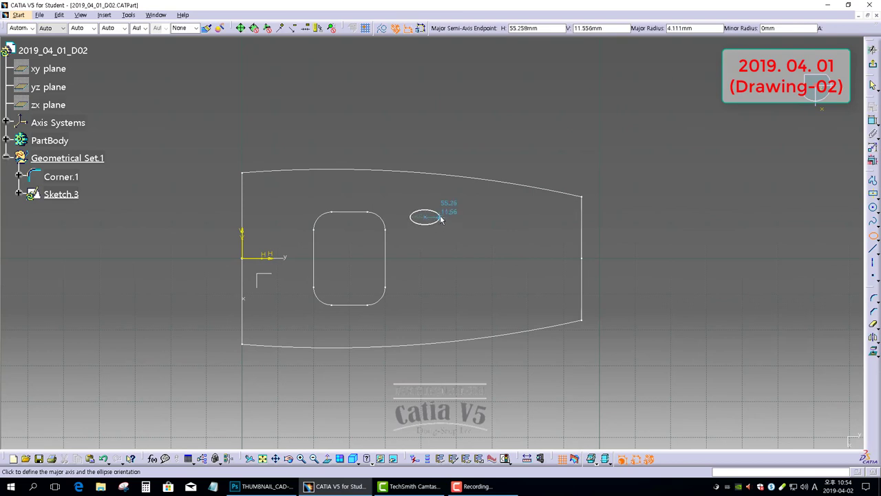
pyautogui.click(441, 212)
pyautogui.click(428, 198)
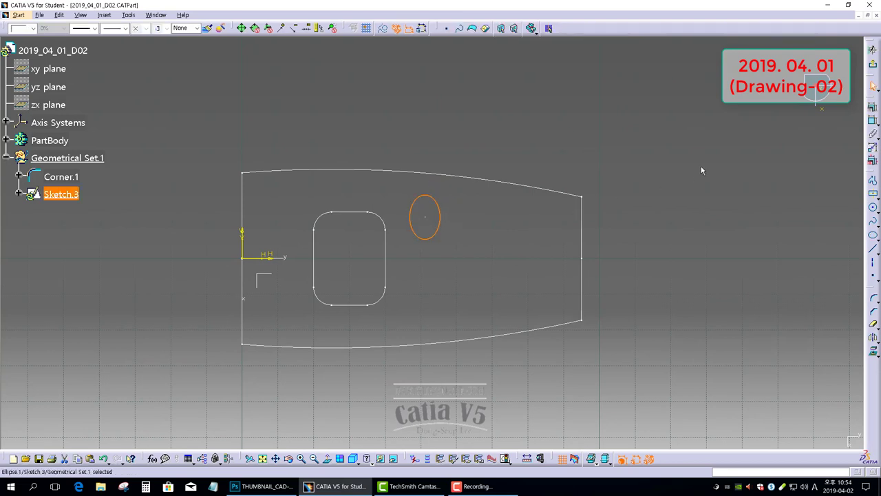
# Dimension the ellipse's width and height and constrain the direction of its axis
pyautogui.click(872, 122)
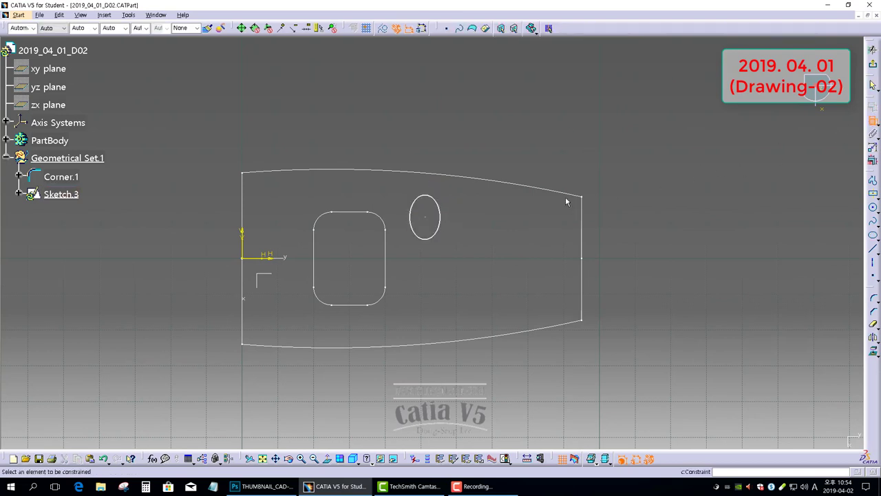
pyautogui.click(440, 213)
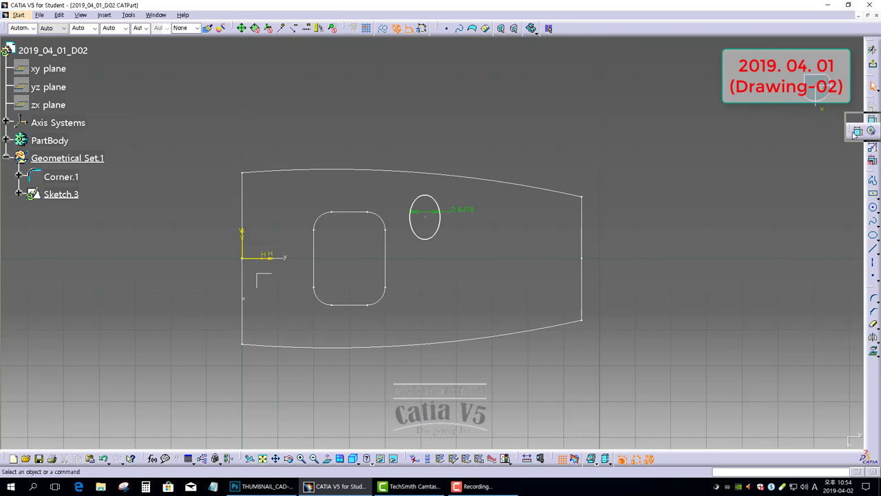
pyautogui.click(417, 199)
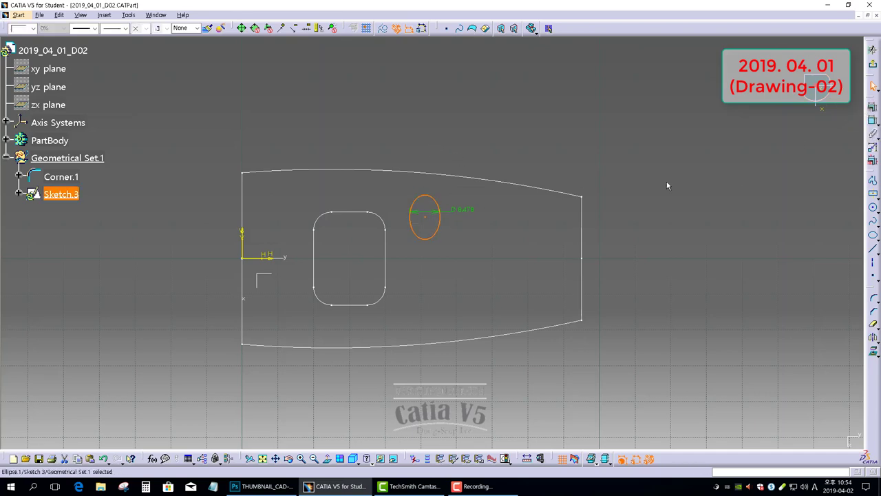
pyautogui.rightClick(466, 134)
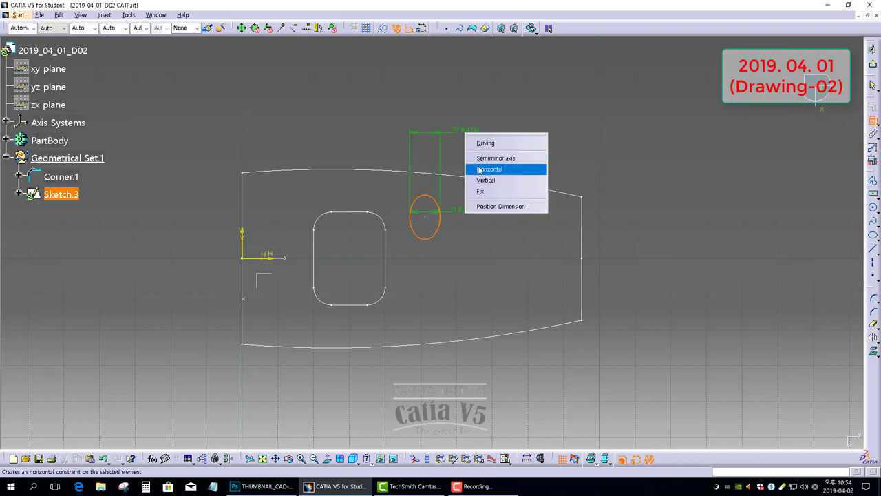
pyautogui.click(486, 158)
pyautogui.click(488, 197)
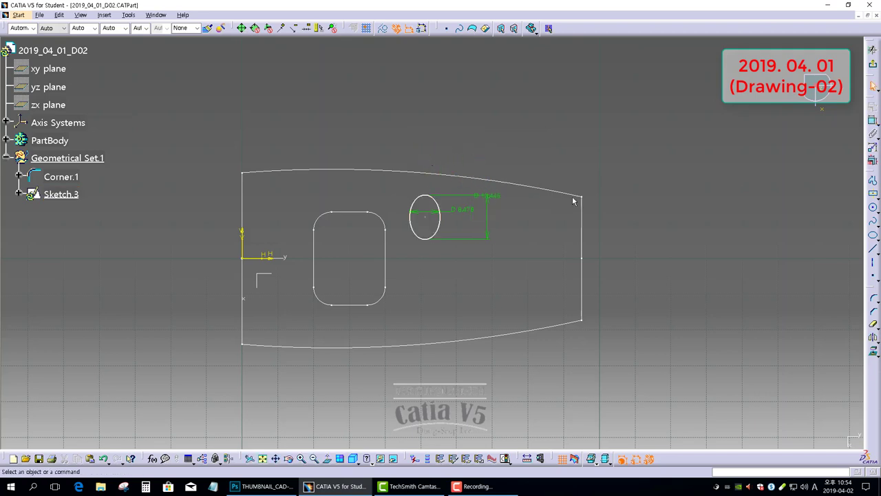
pyautogui.rightClick(446, 230)
pyautogui.click(477, 269)
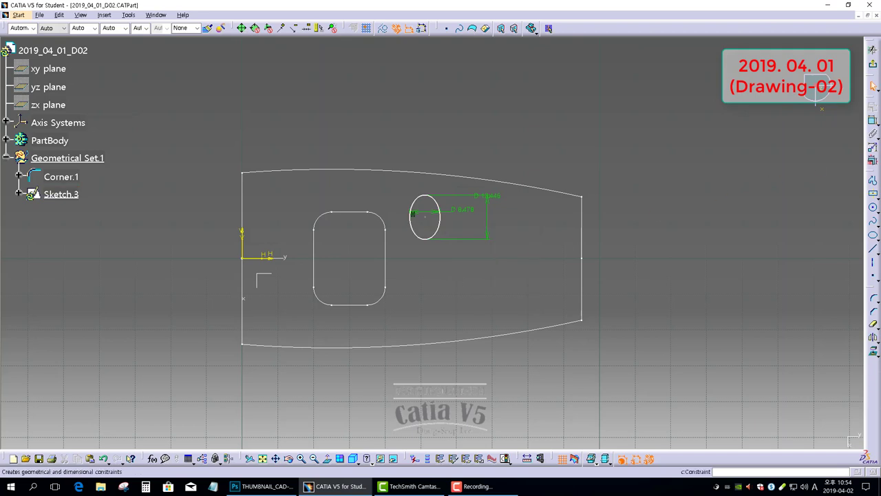
# Dimension the ellipse's center at 30+25 mm from the vertical axis
pyautogui.click(424, 215)
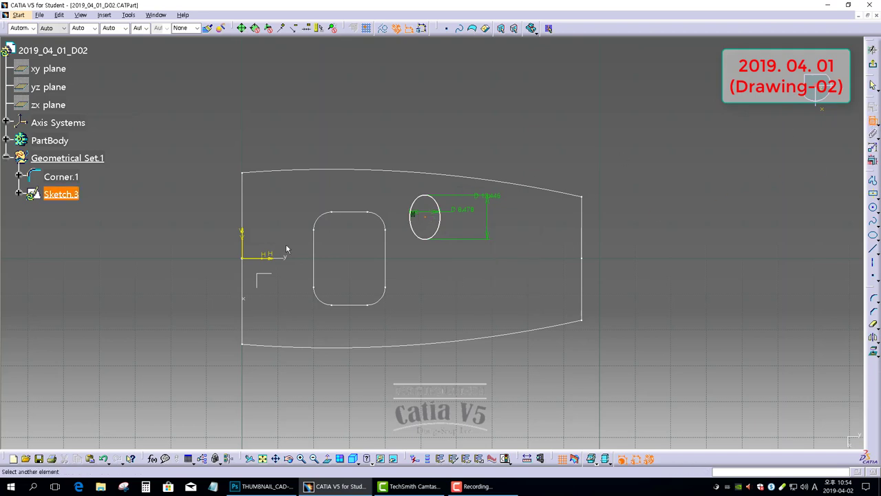
pyautogui.click(245, 240)
pyautogui.click(314, 124)
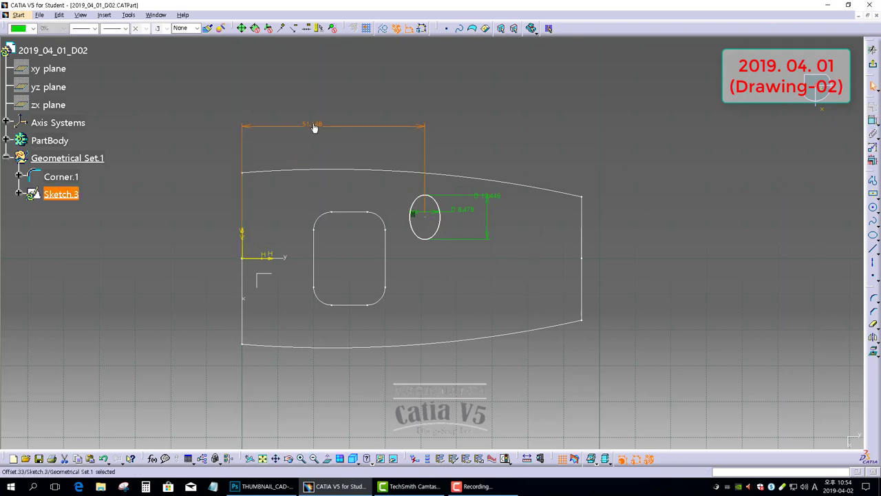
pyautogui.doubleClick(313, 124)
pyautogui.write('30+25')
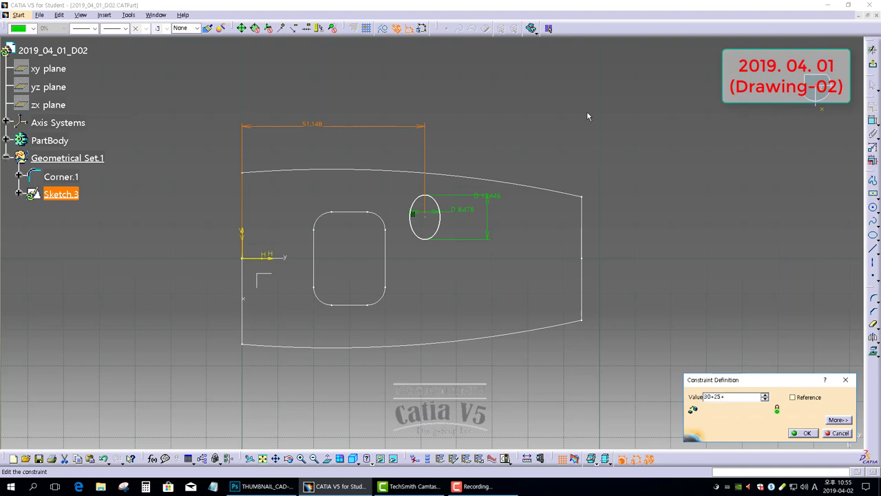
pyautogui.press('Return')
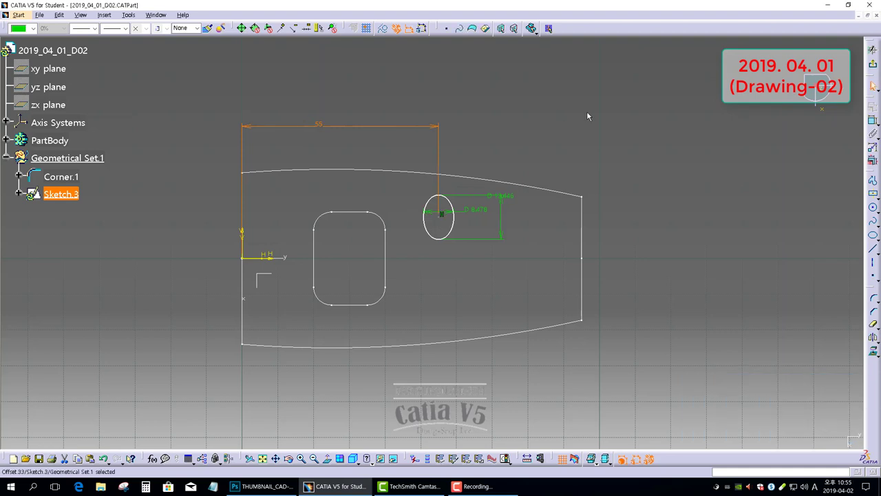
# Dimension the ellipse's center at 8 mm above the horizontal axis
pyautogui.click(269, 257)
pyautogui.click(442, 216)
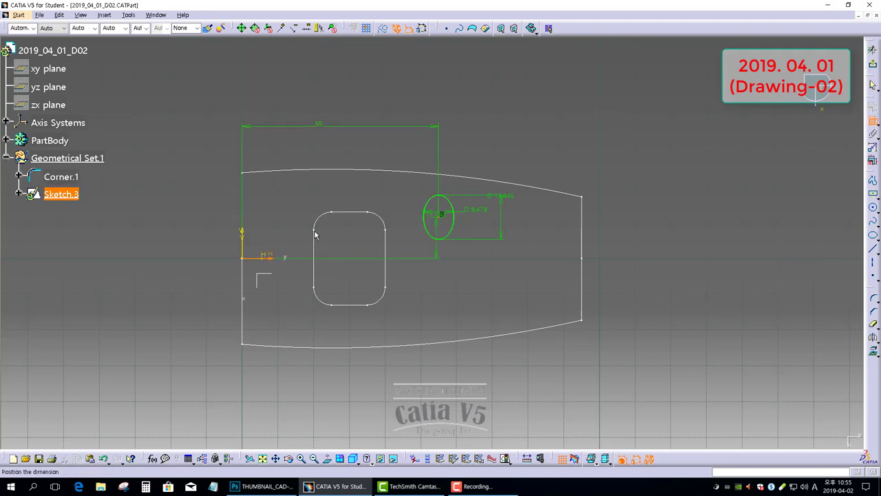
pyautogui.click(188, 243)
pyautogui.doubleClick(186, 240)
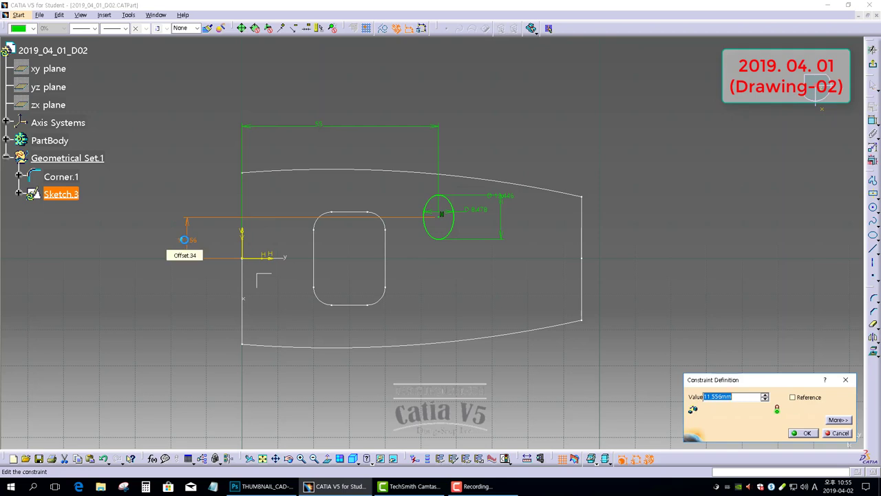
pyautogui.write('8')
pyautogui.press('Return')
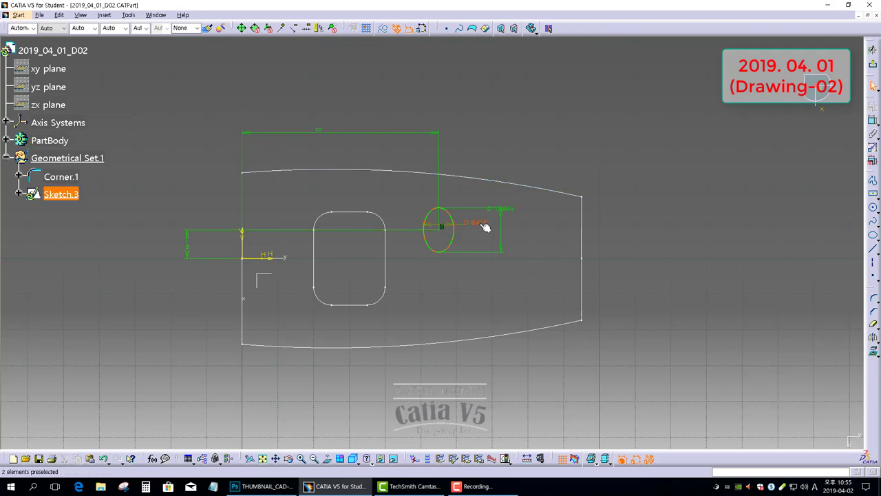
# Redefine the ellipse's width dimension as a radius of 3 mm
pyautogui.doubleClick(479, 222)
pyautogui.click(735, 408)
pyautogui.click(716, 418)
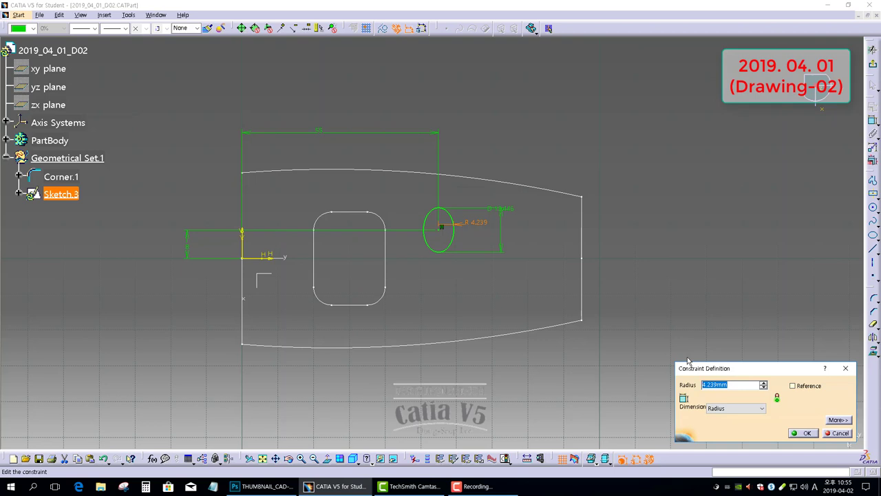
pyautogui.write('3')
pyautogui.press('Return')
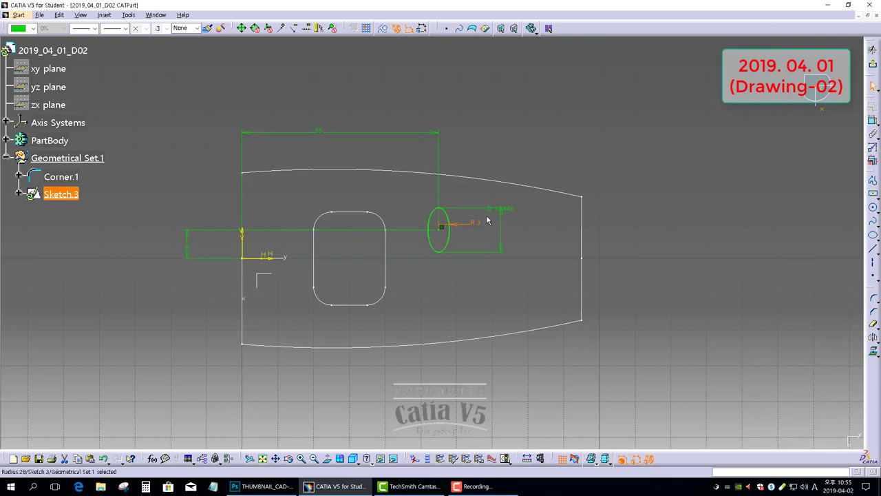
# Redefine the ellipse's height dimension as a radius of 5 mm
pyautogui.doubleClick(501, 209)
pyautogui.click(719, 408)
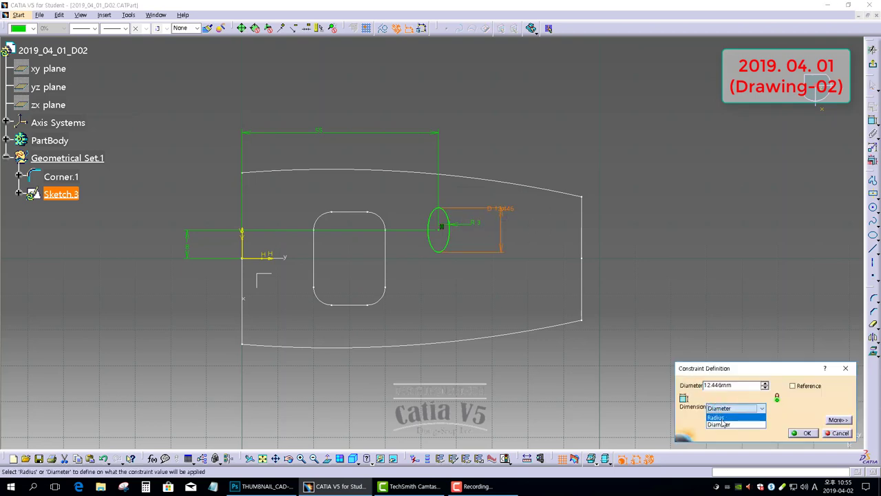
pyautogui.click(716, 417)
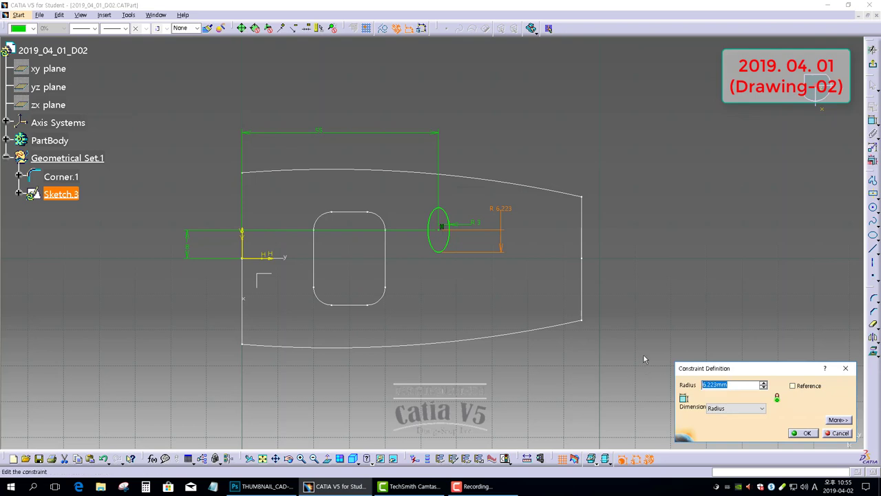
pyautogui.write('5')
pyautogui.press('Return')
pyautogui.click(780, 165)
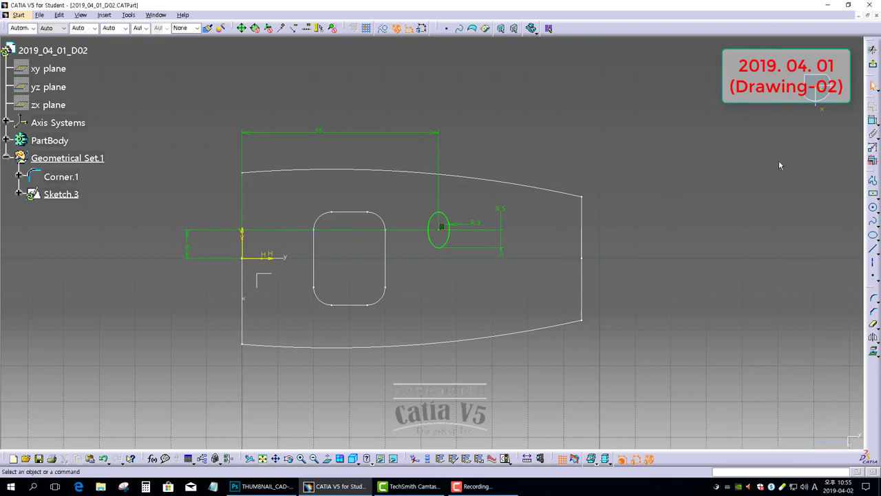
# Finish the ellipse sketch and start a positioned sketch on the XY plane of the absolute axis system
pyautogui.click(875, 65)
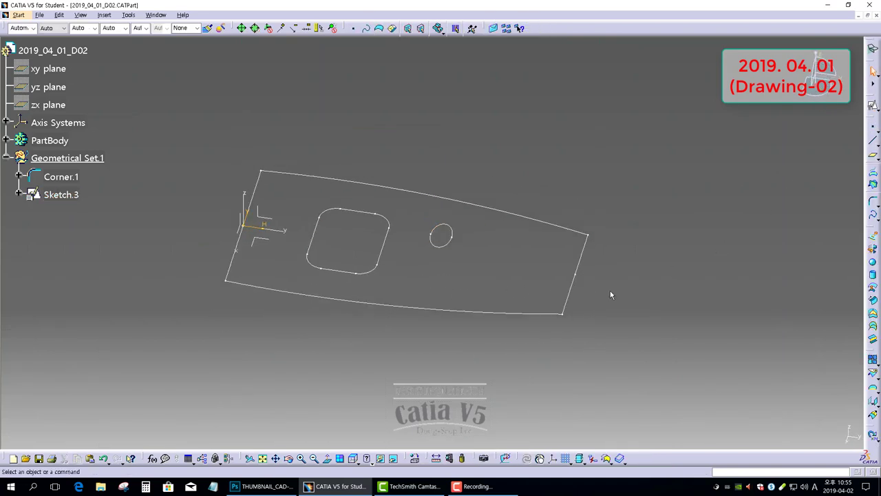
pyautogui.click(873, 106)
pyautogui.click(258, 241)
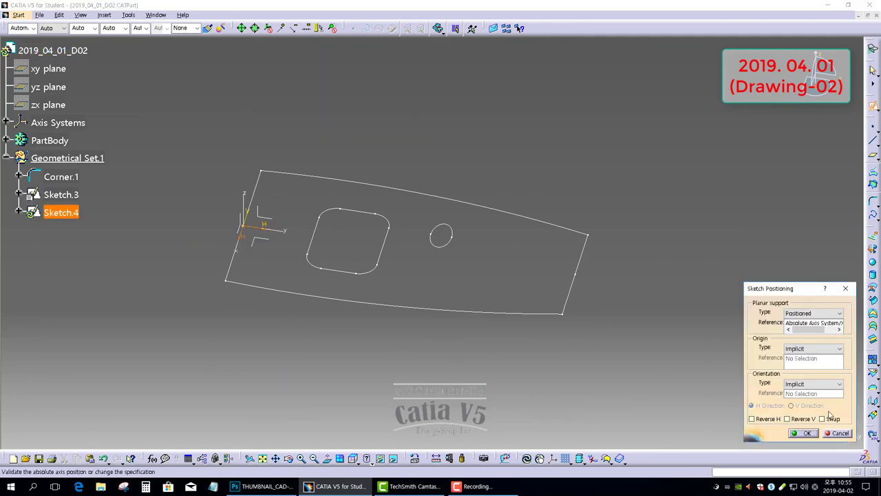
pyautogui.click(808, 433)
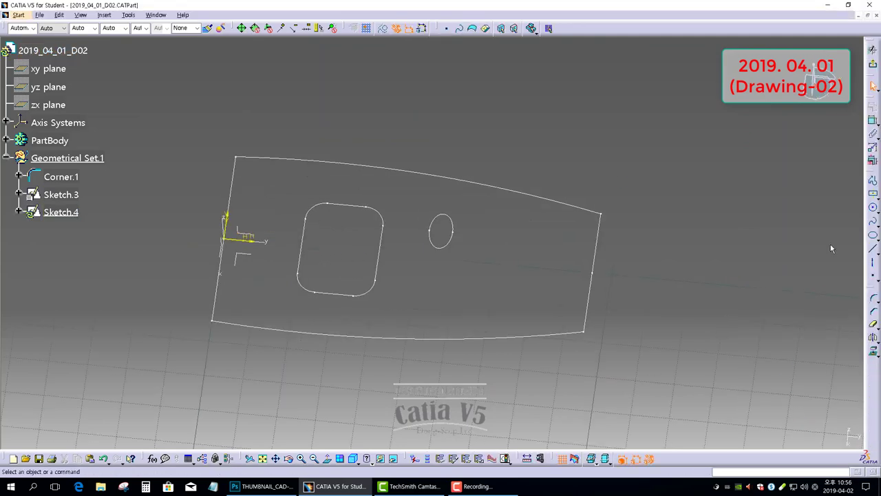
# Sketch a circle of about 7.3 mm radius centered on the horizontal axis, between the ellipse and the outline's short straight edge
pyautogui.click(872, 207)
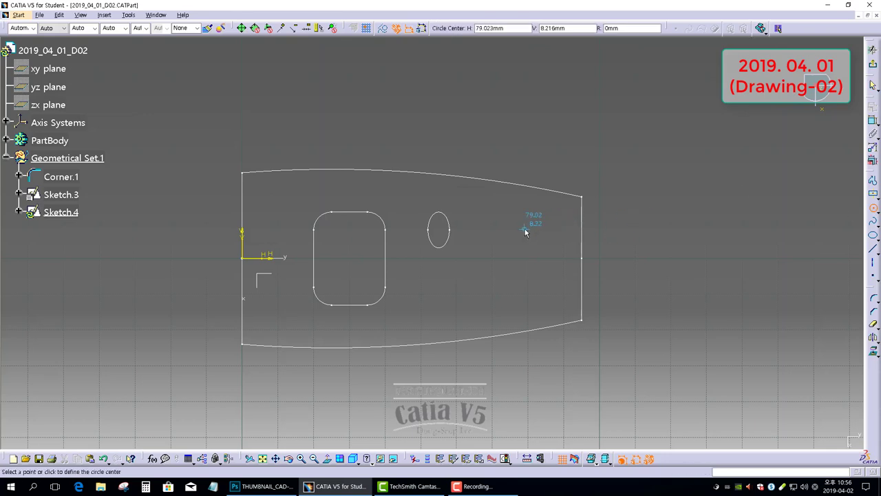
pyautogui.click(535, 257)
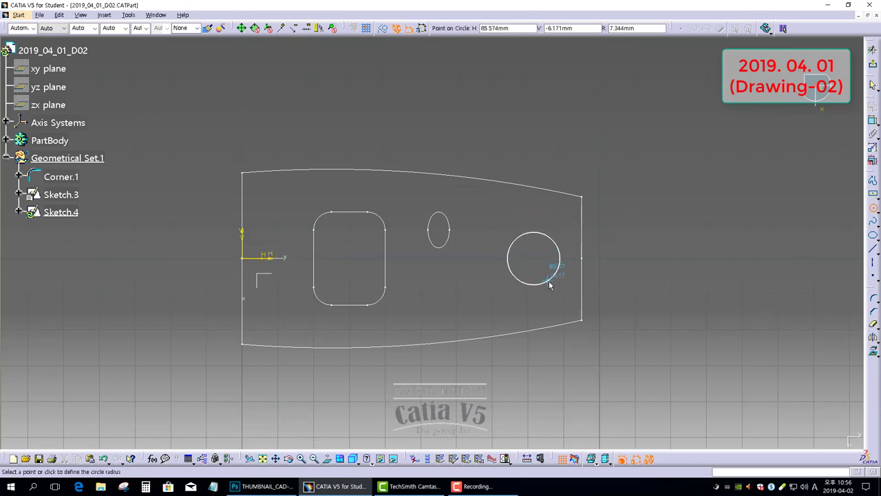
pyautogui.click(551, 279)
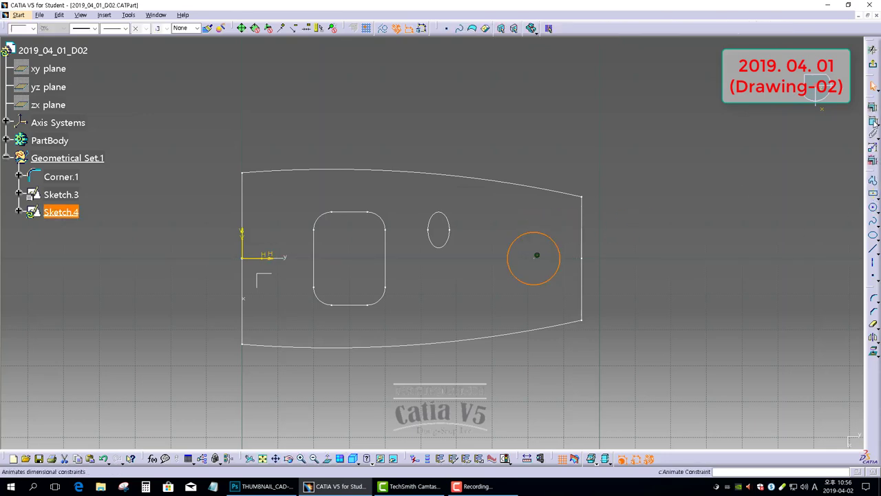
# Dimension the circle by its diameter and set it to 13 mm
pyautogui.click(874, 196)
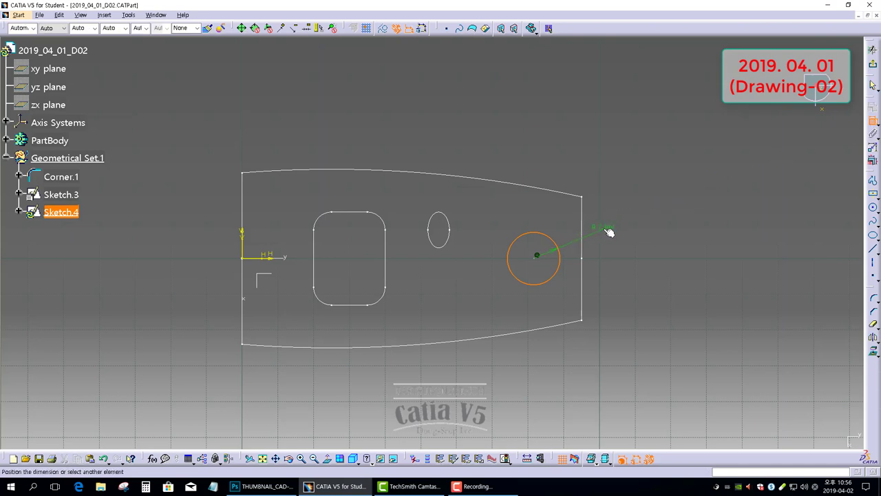
pyautogui.rightClick(609, 232)
pyautogui.click(623, 254)
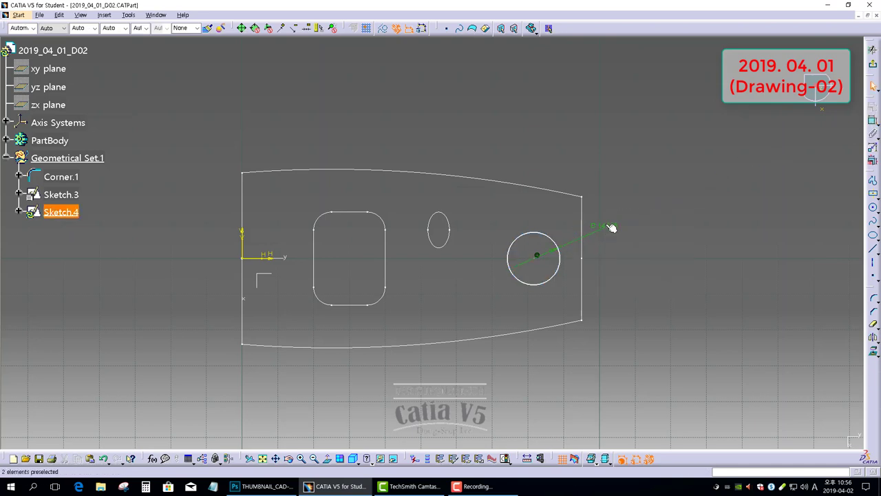
pyautogui.doubleClick(610, 227)
pyautogui.write('13')
pyautogui.press('Return')
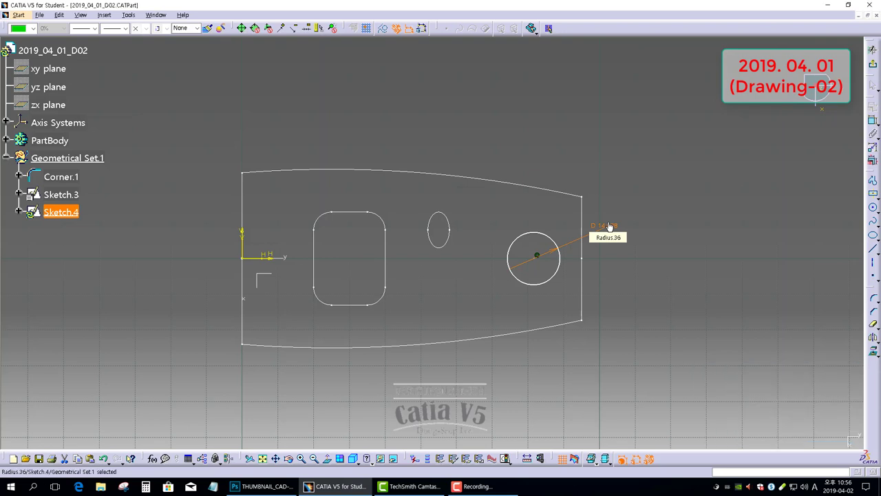
pyautogui.click(727, 277)
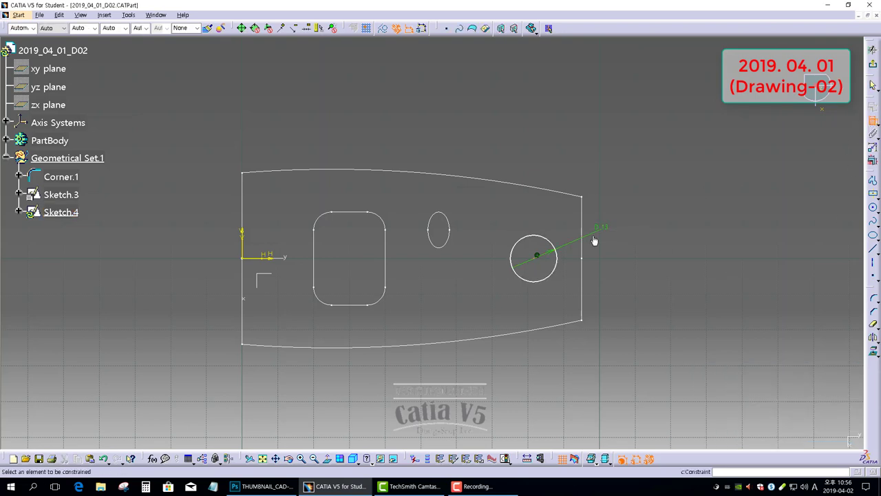
# Dimension the circle's center at 80 mm from the vertical axis
pyautogui.click(536, 257)
pyautogui.click(242, 237)
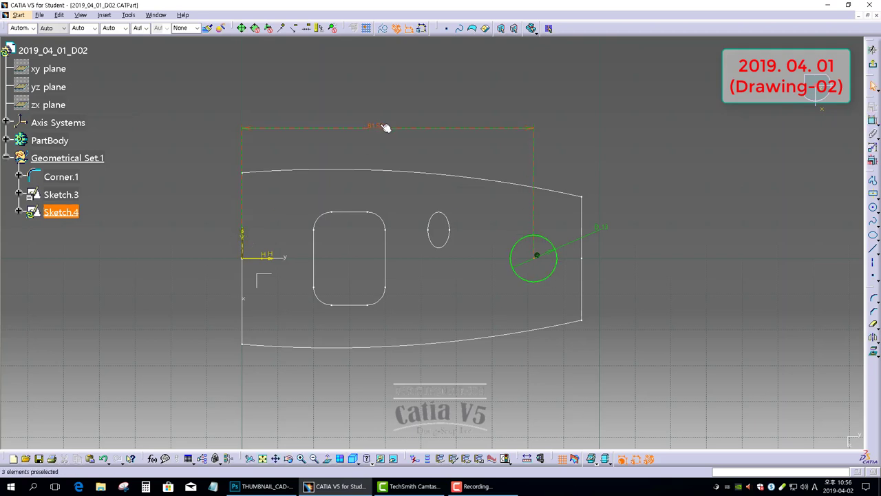
pyautogui.doubleClick(383, 122)
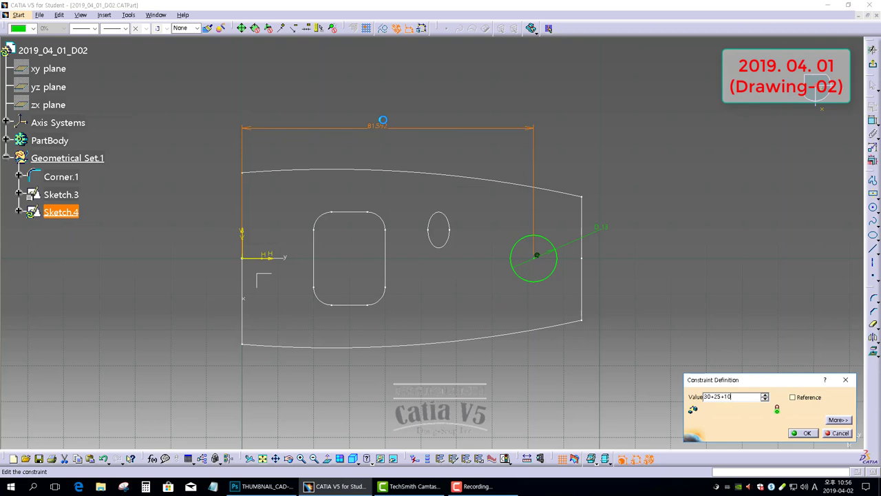
pyautogui.press('Return')
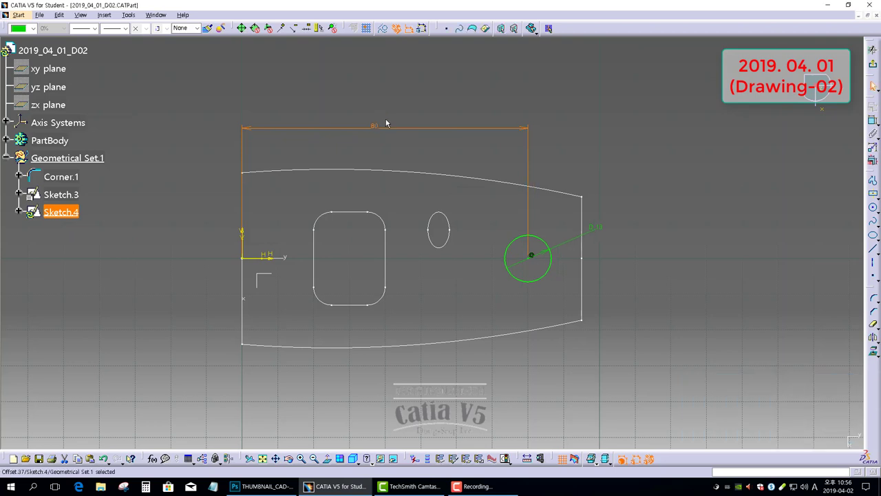
pyautogui.click(633, 190)
# Finish the circle sketch and start a positioned sketch on the YZ plane of the absolute axis system
pyautogui.click(874, 67)
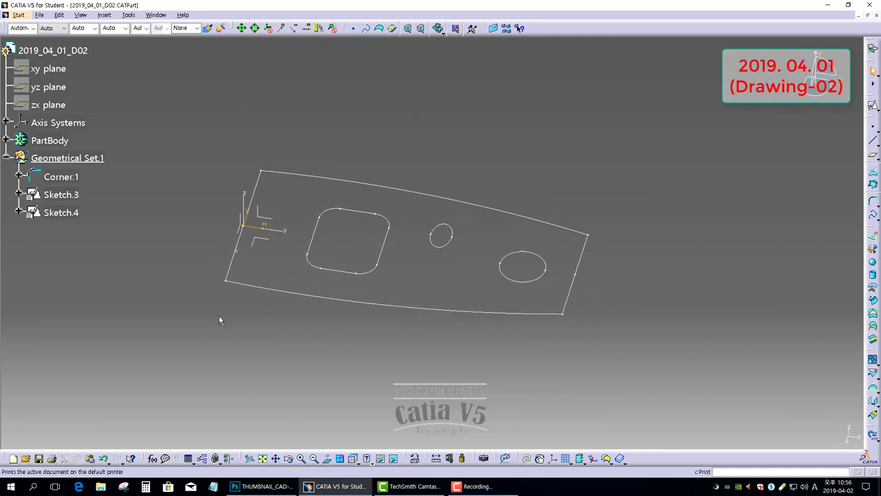
pyautogui.click(266, 219)
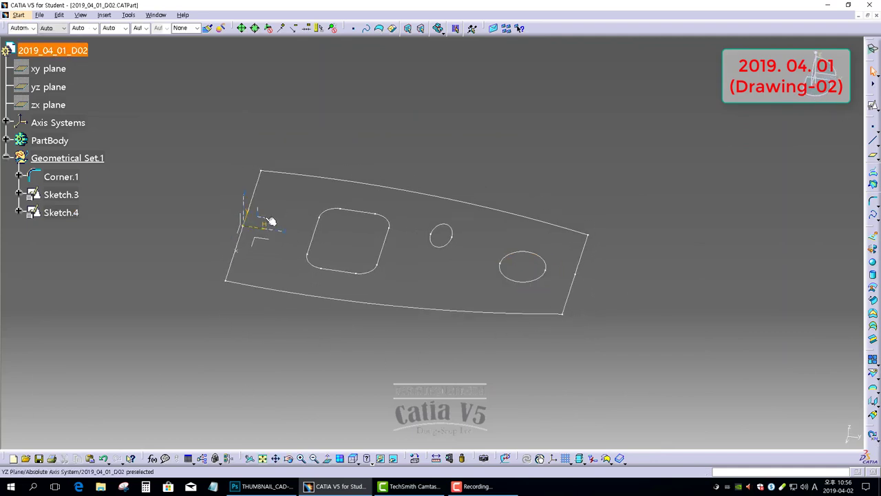
pyautogui.click(872, 106)
pyautogui.click(807, 433)
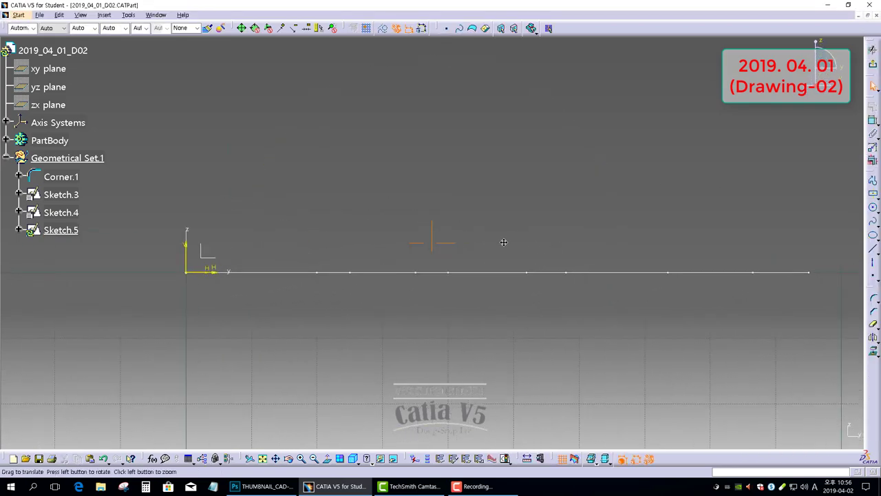
# Sketch an open profile from the origin: a slanted line about 19 mm high, a shallow three-point arc, and a line down to the horizontal axis
pyautogui.click(872, 180)
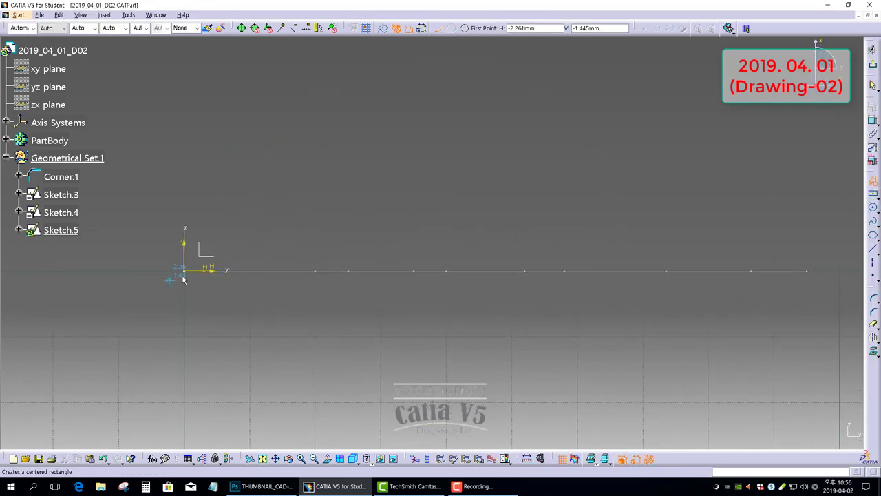
pyautogui.click(873, 249)
pyautogui.click(184, 270)
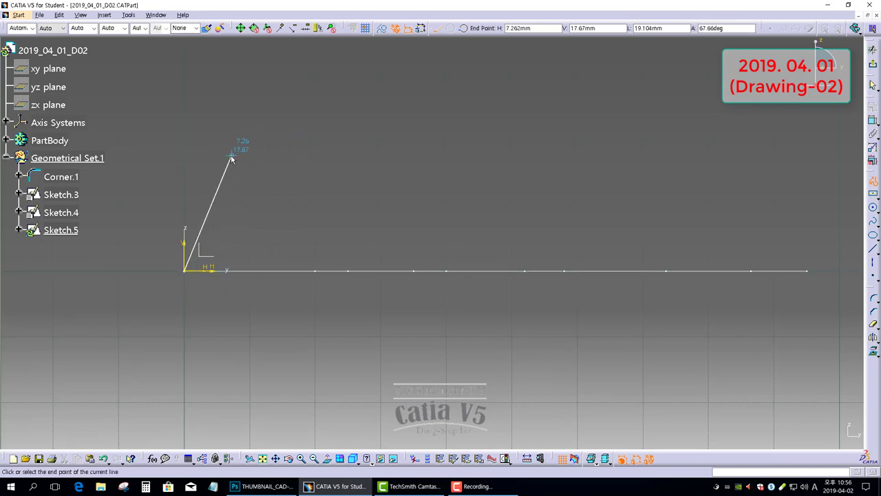
pyautogui.click(230, 151)
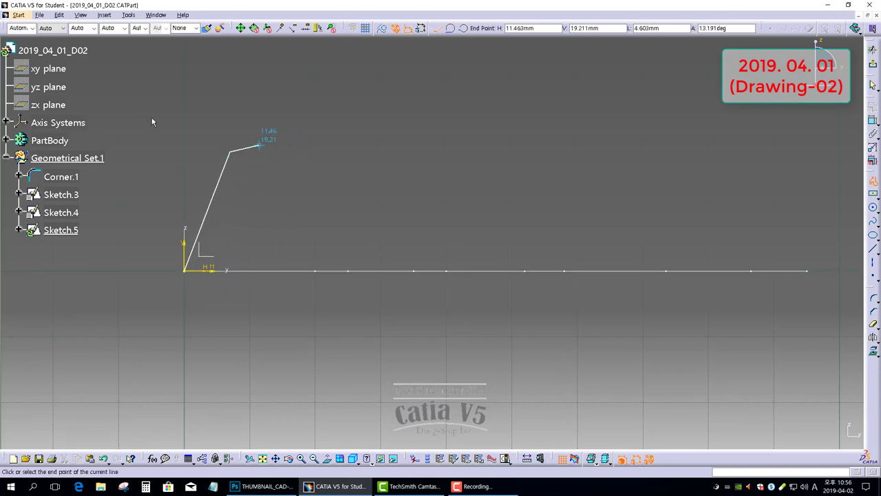
pyautogui.click(466, 29)
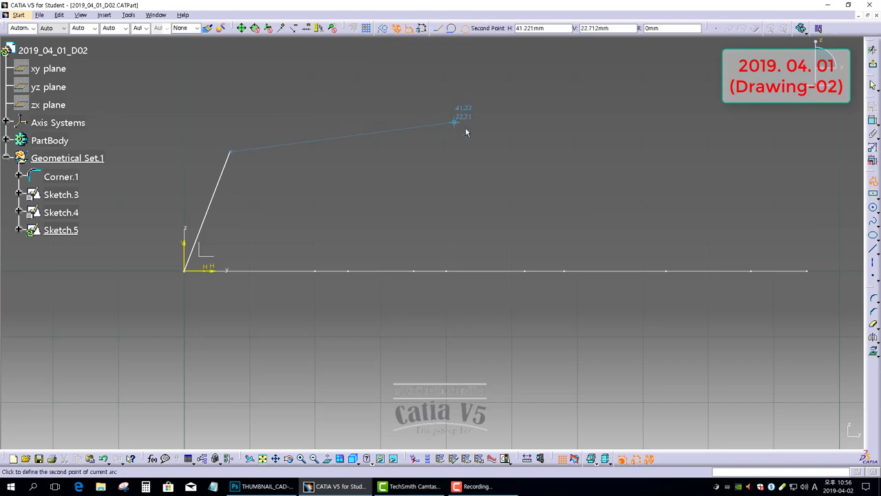
pyautogui.click(465, 126)
pyautogui.click(761, 196)
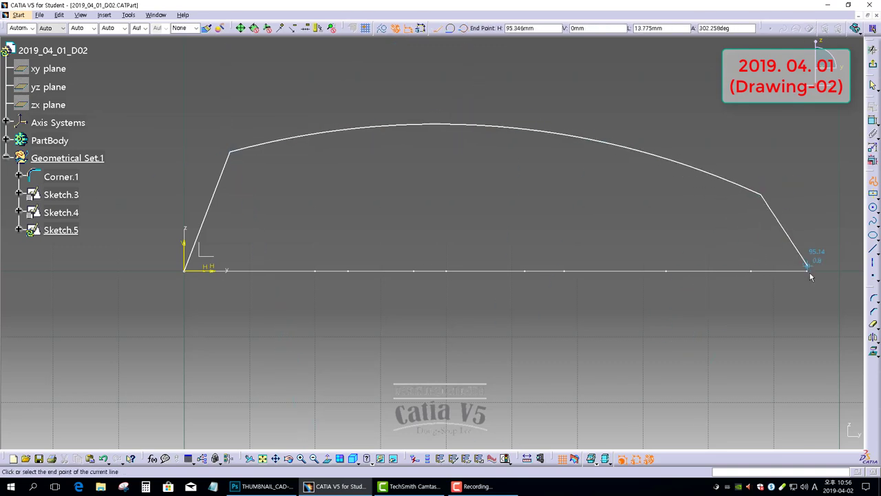
pyautogui.click(815, 270)
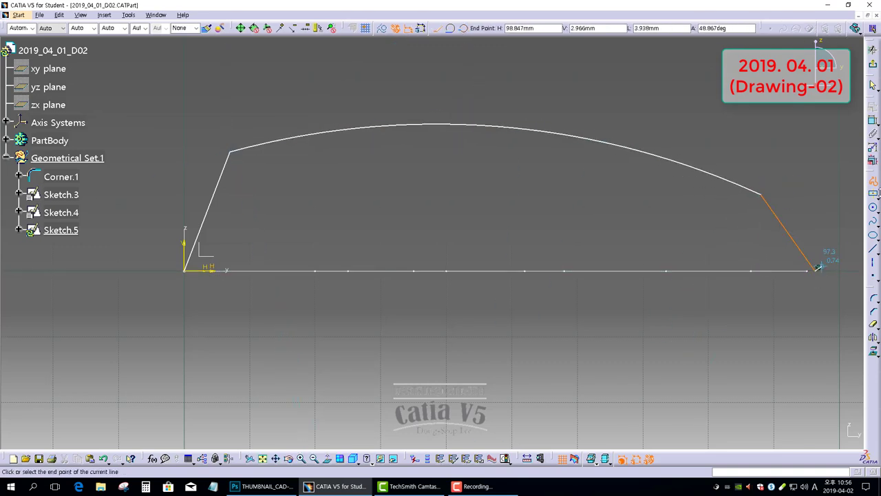
pyautogui.click(873, 181)
pyautogui.click(844, 182)
# Make the profile's lower end point coincident with the far end of the part outline
pyautogui.click(873, 121)
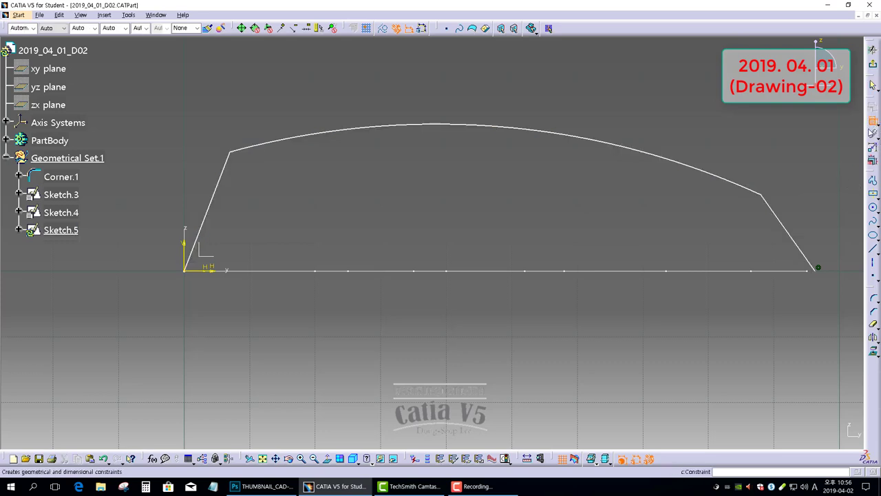
pyautogui.click(815, 269)
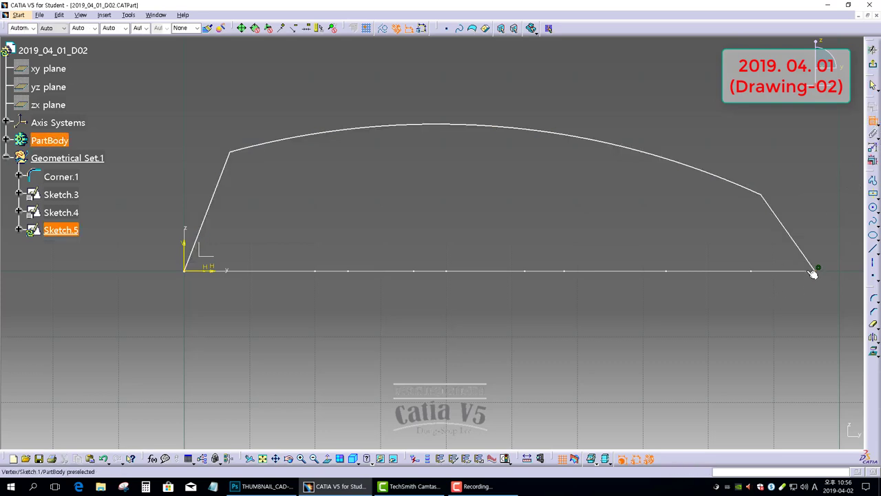
pyautogui.rightClick(762, 243)
pyautogui.click(782, 305)
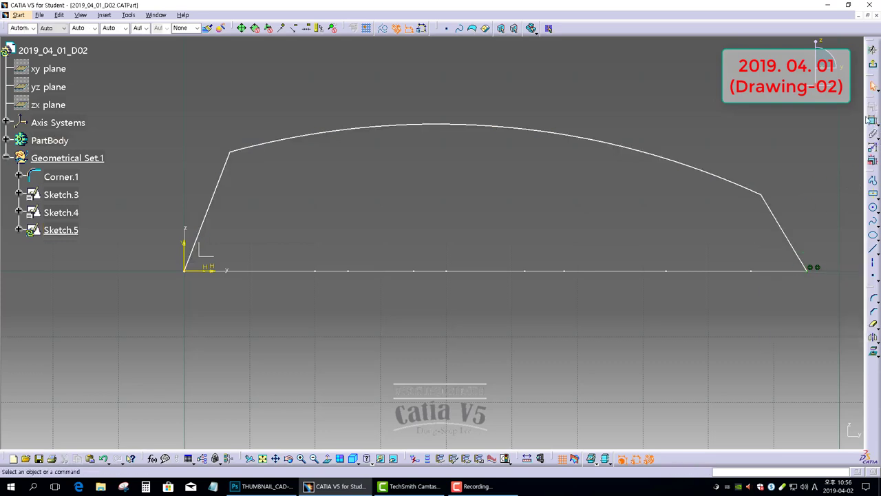
# Dimension the angle between the profile's first line and the vertical axis at 5°
pyautogui.click(193, 241)
pyautogui.click(186, 249)
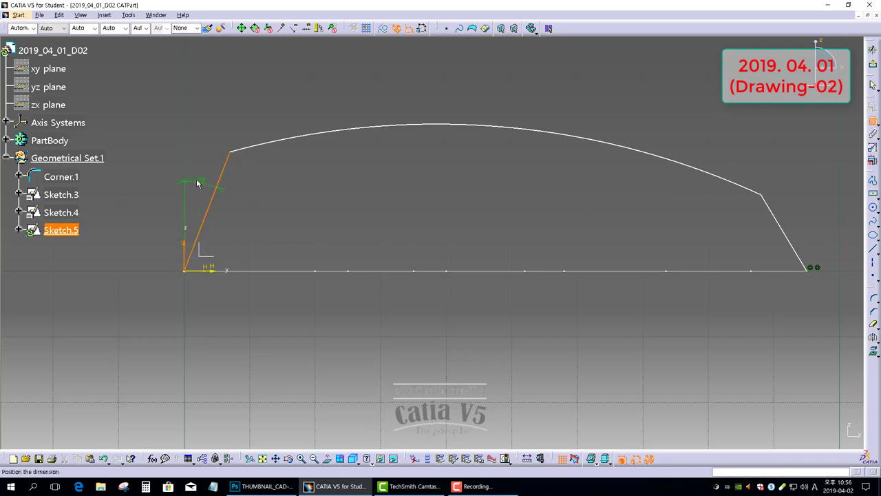
pyautogui.click(199, 181)
pyautogui.doubleClick(201, 178)
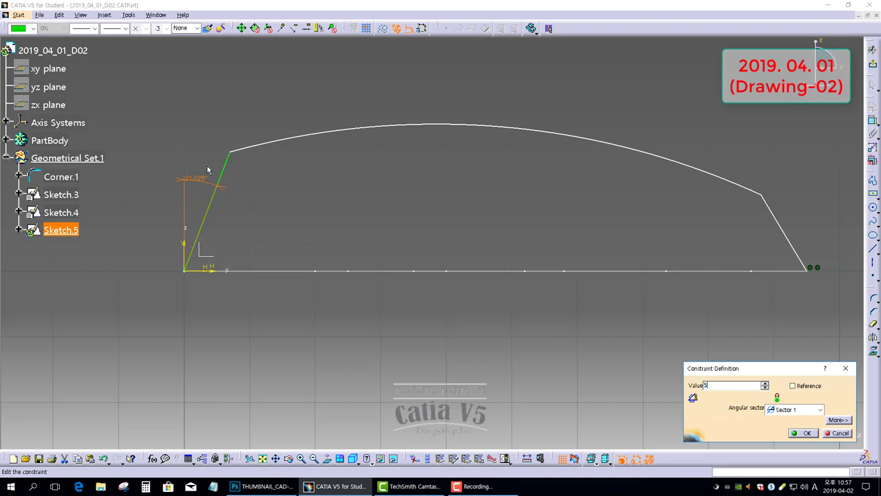
pyautogui.press('Return')
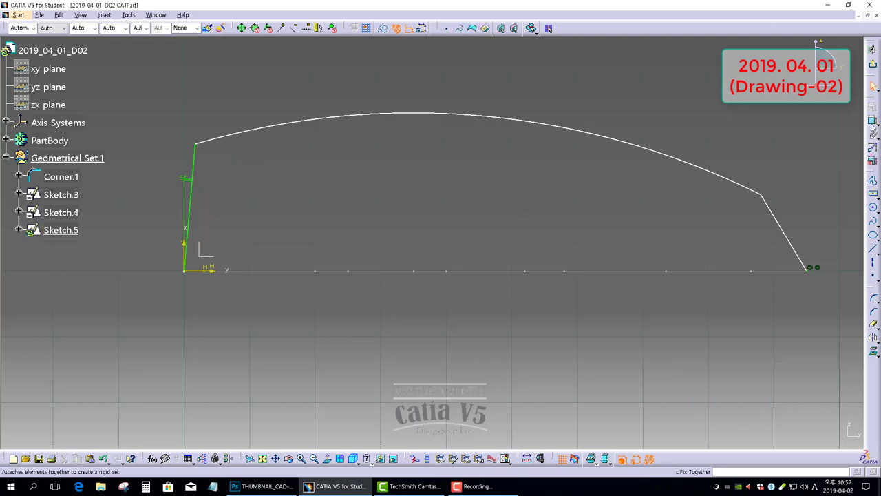
# Dimension the angle between the profile's far end line and the vertical axis at 5°
pyautogui.click(873, 122)
pyautogui.click(800, 250)
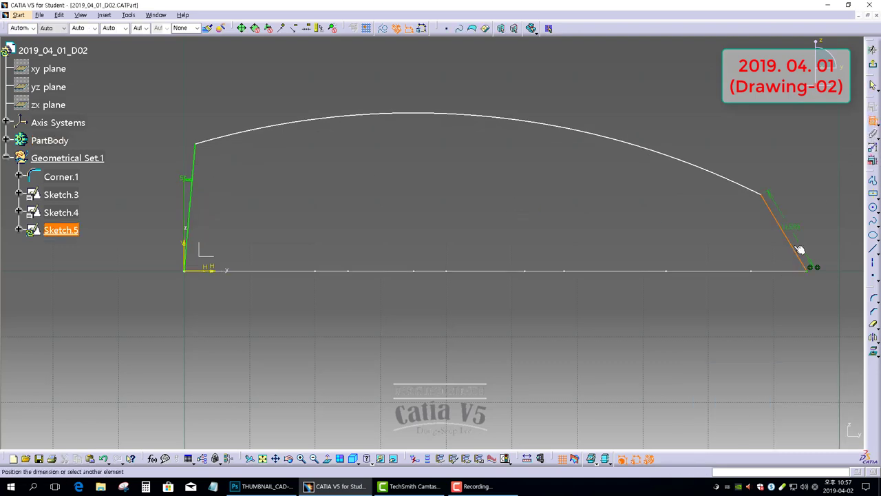
pyautogui.click(186, 248)
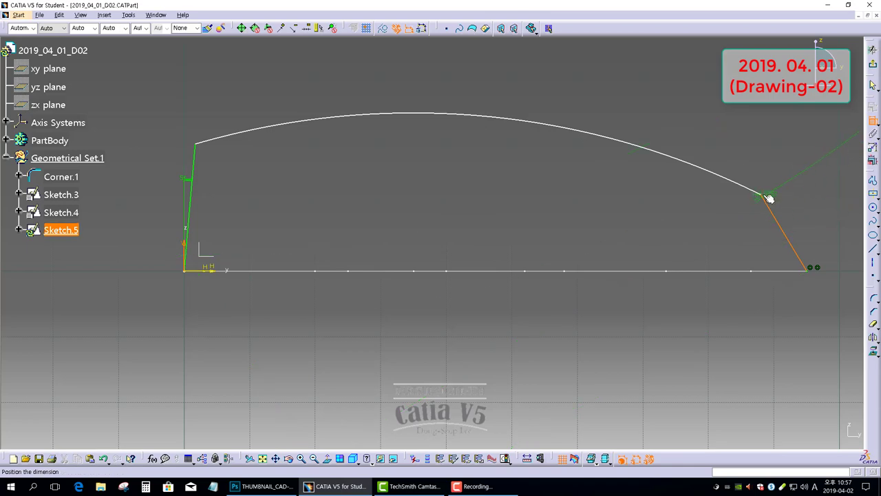
pyautogui.moveTo(758, 189)
pyautogui.mouseDown(button='middle')
pyautogui.moveTo(622, 210)
pyautogui.moveTo(617, 311)
pyautogui.moveTo(578, 238)
pyautogui.mouseUp(button='middle')
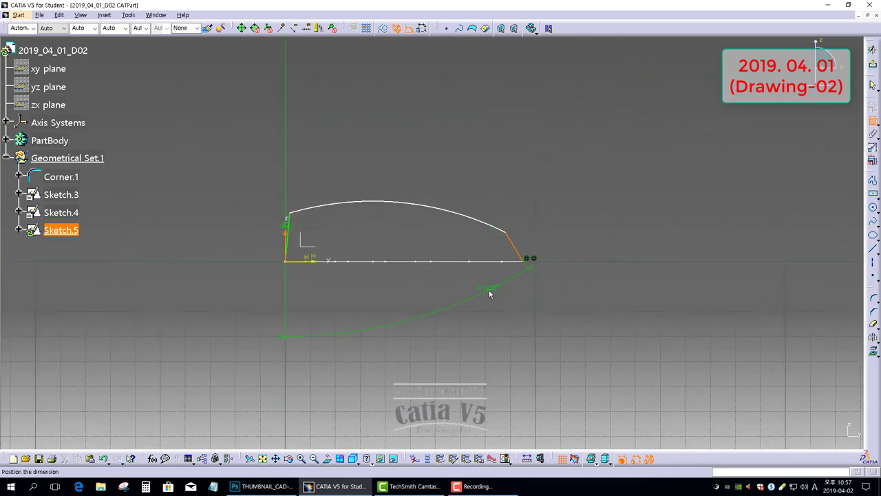
pyautogui.click(489, 293)
pyautogui.doubleClick(488, 291)
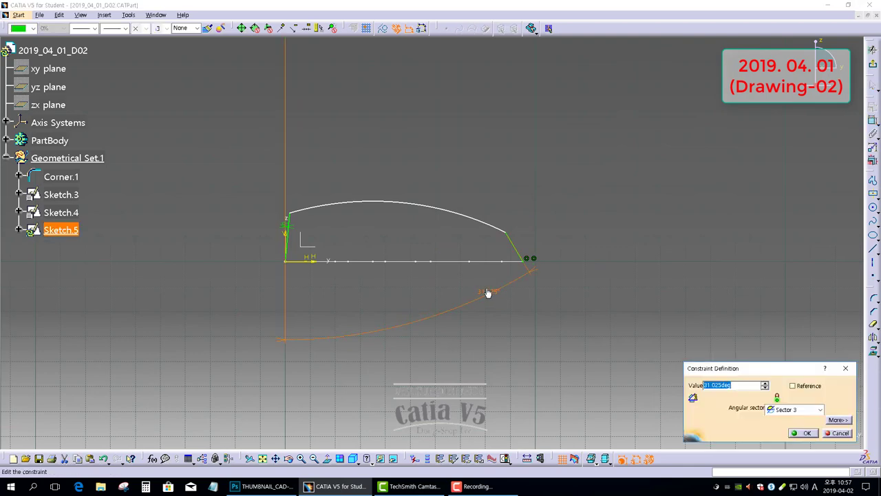
pyautogui.write('5')
pyautogui.press('Return')
# Move the end line's 5° angle dimension label to the middle of its arc below the profile
pyautogui.click(587, 204)
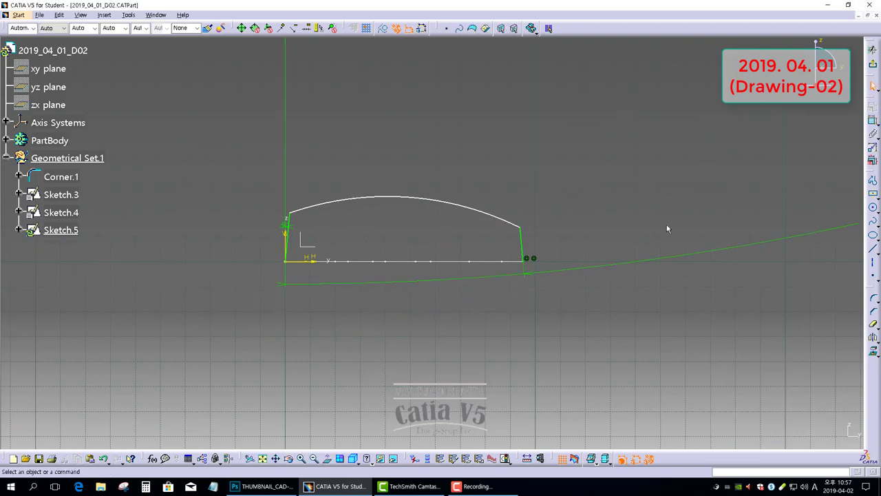
pyautogui.moveTo(666, 225)
pyautogui.mouseDown(button='middle')
pyautogui.moveTo(547, 234)
pyautogui.moveTo(680, 231)
pyautogui.mouseUp(button='middle')
pyautogui.click(644, 228)
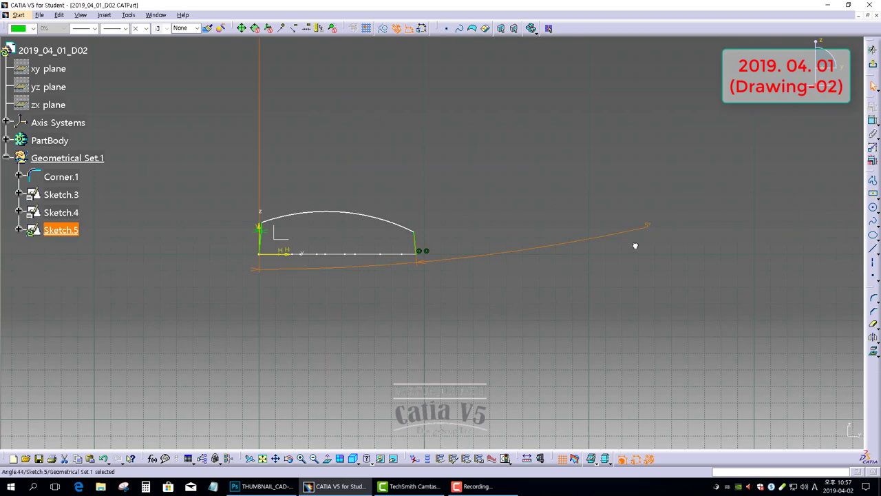
pyautogui.click(376, 294)
pyautogui.moveTo(388, 240)
pyautogui.mouseDown(button='middle')
pyautogui.moveTo(317, 177)
pyautogui.moveTo(319, 143)
pyautogui.mouseUp(button='middle')
# Dimension the vertical height of the profile's far end line at 17 mm
pyautogui.click(873, 122)
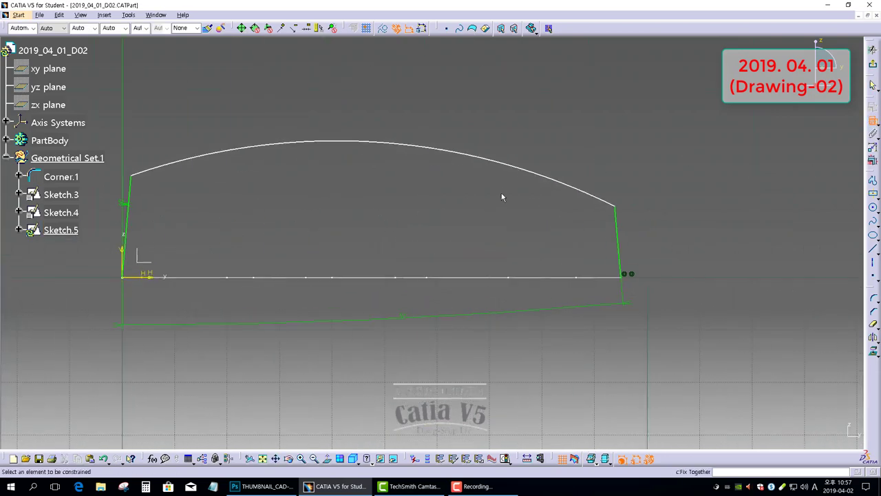
pyautogui.click(618, 220)
pyautogui.rightClick(690, 224)
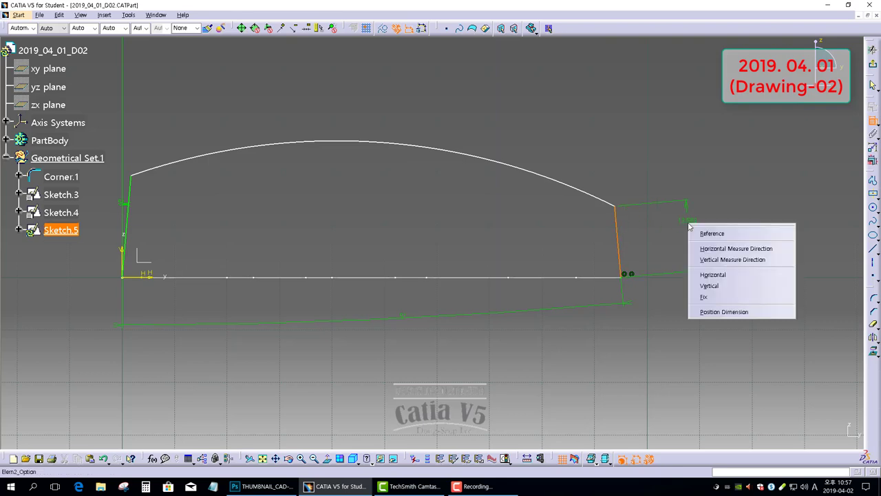
pyautogui.click(708, 259)
pyautogui.doubleClick(681, 246)
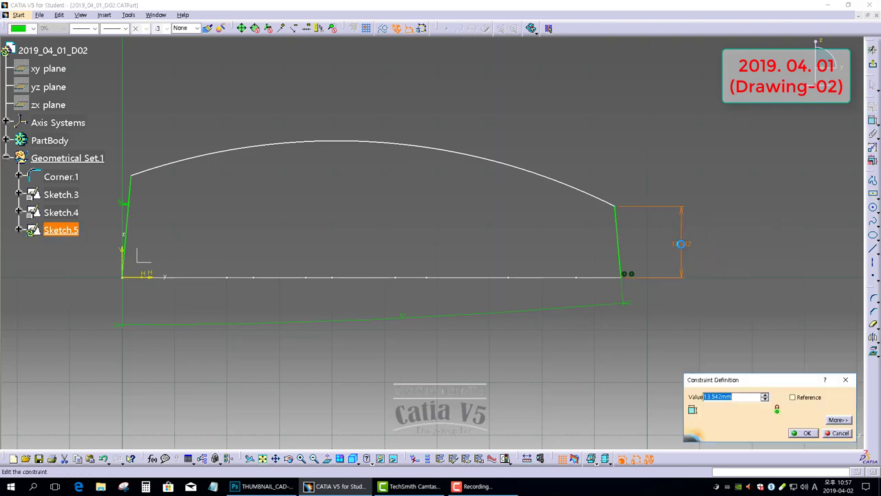
pyautogui.write('17')
pyautogui.press('Return')
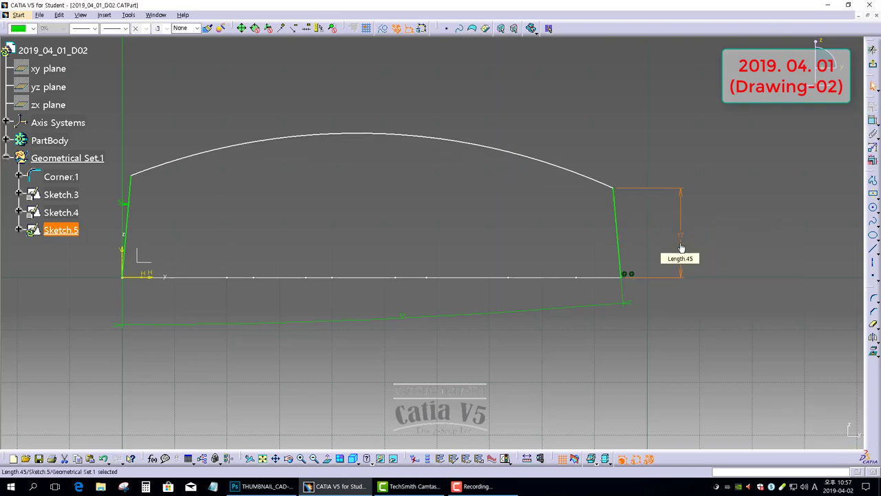
# Dimension the vertical height of the profile's first line at the origin at 25 mm
pyautogui.click(127, 206)
pyautogui.rightClick(102, 206)
pyautogui.click(118, 241)
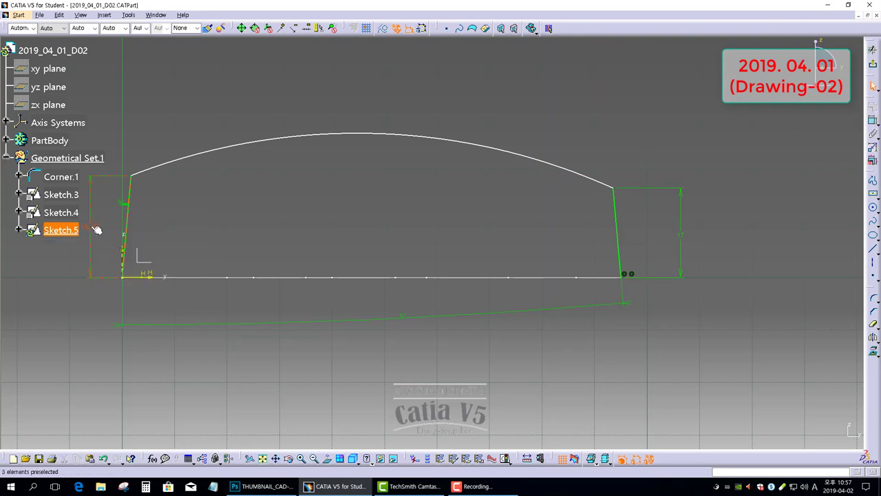
pyautogui.doubleClick(92, 231)
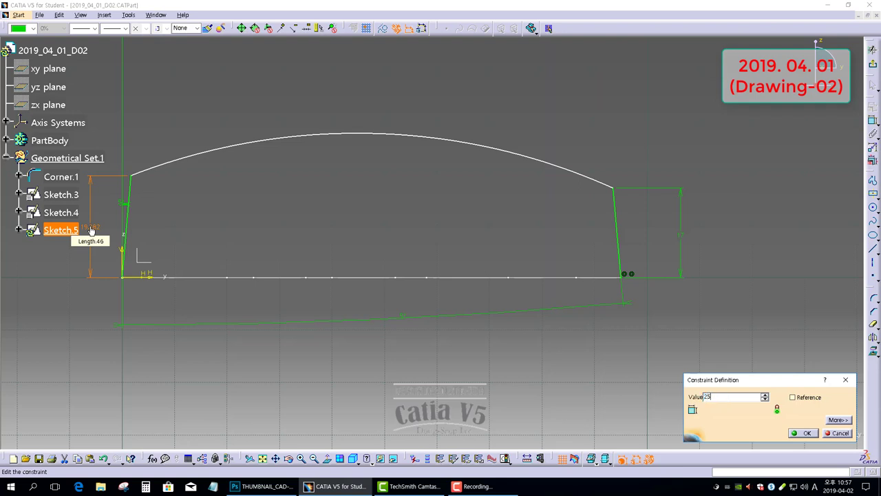
pyautogui.write('25')
pyautogui.press('Return')
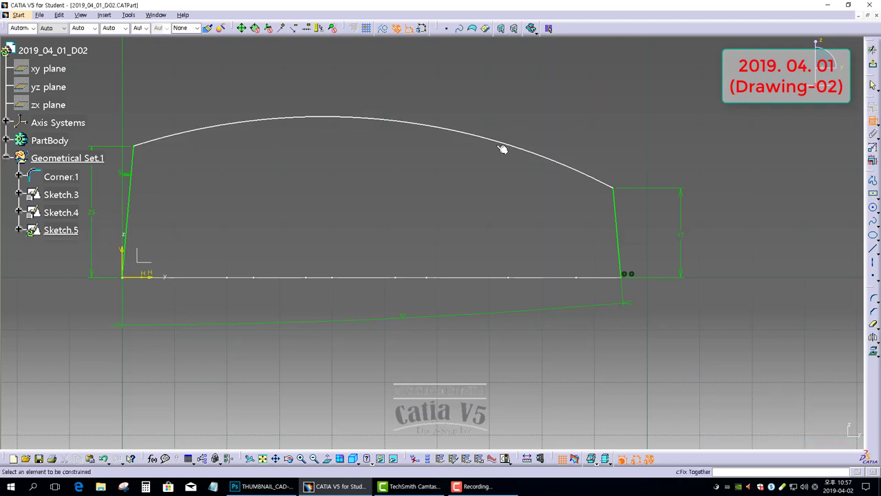
# Dimension the top arc's radius at 300 mm and move the radius label inside the profile
pyautogui.click(501, 144)
pyautogui.click(508, 119)
pyautogui.doubleClick(510, 118)
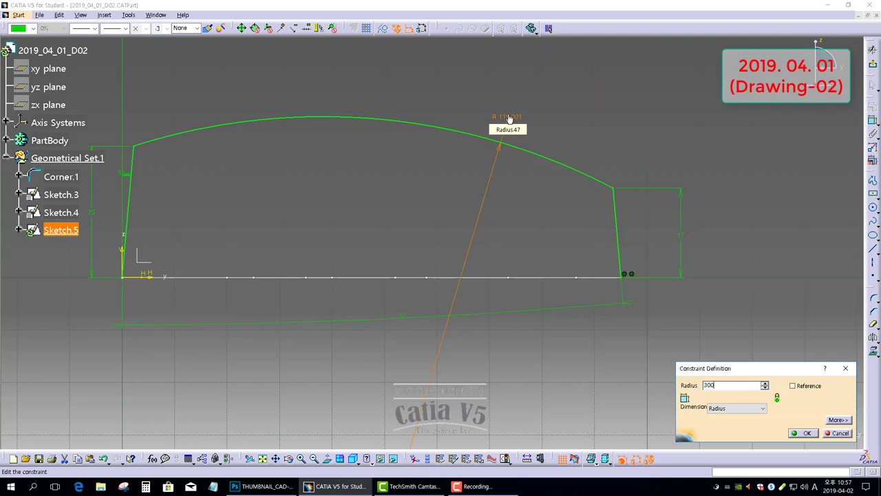
pyautogui.press('Return')
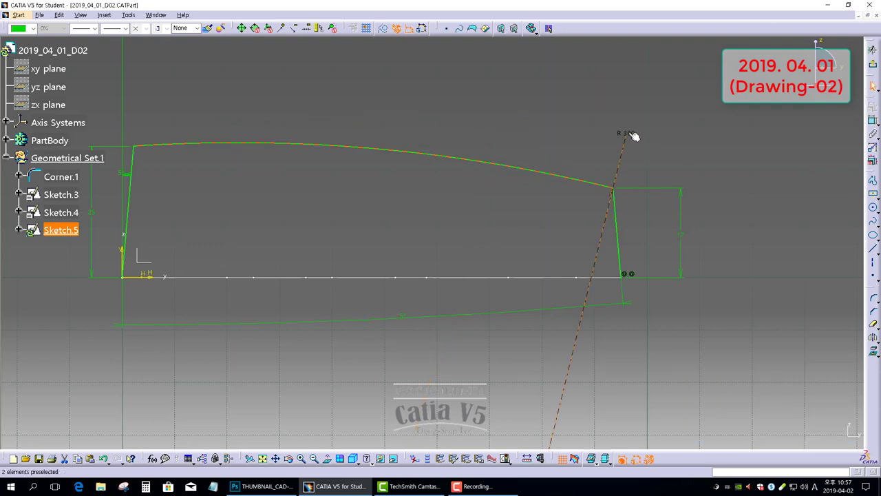
pyautogui.moveTo(633, 135); pyautogui.dragTo(442, 150)
pyautogui.moveTo(572, 218)
pyautogui.mouseDown()
pyautogui.moveTo(608, 246)
pyautogui.moveTo(340, 193)
pyautogui.moveTo(392, 185)
pyautogui.mouseUp()
pyautogui.click(283, 137)
pyautogui.moveTo(283, 136)
pyautogui.mouseDown(button='middle')
pyautogui.moveTo(419, 172)
pyautogui.moveTo(429, 240)
pyautogui.moveTo(470, 163)
pyautogui.mouseUp(button='middle')
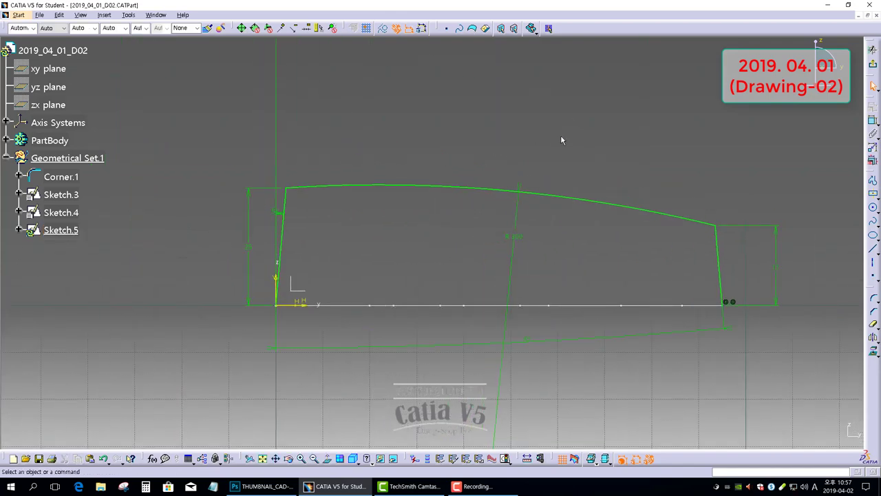
# Convert the two slanted end lines of the profile to construction elements
pyautogui.click(715, 243)
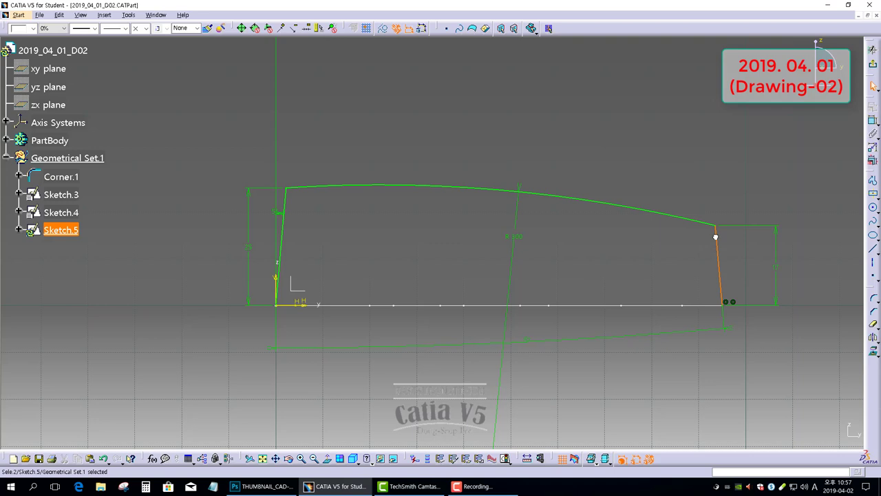
pyautogui.keyDown('ctrl'); pyautogui.click(285, 201); pyautogui.keyUp('ctrl')
pyautogui.click(384, 29)
pyautogui.click(831, 200)
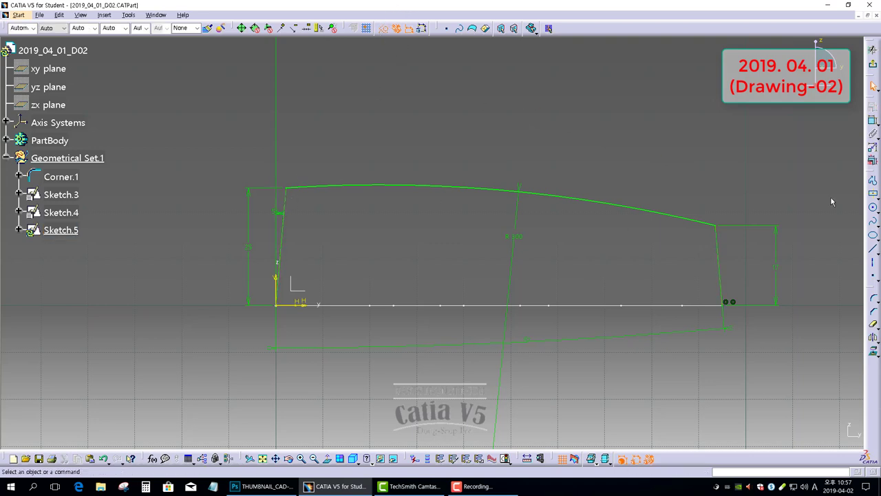
# Extend both ends of the arc beyond the construction lines with Trim and exit the sketch
pyautogui.click(874, 324)
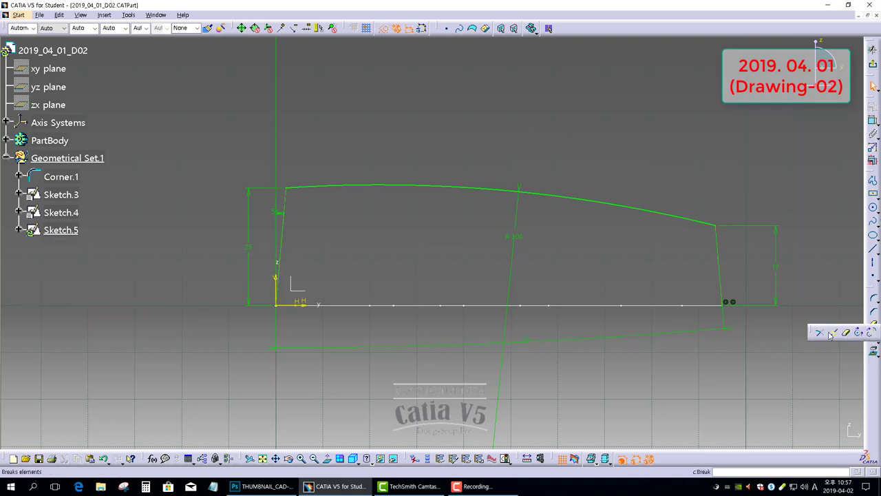
pyautogui.click(692, 219)
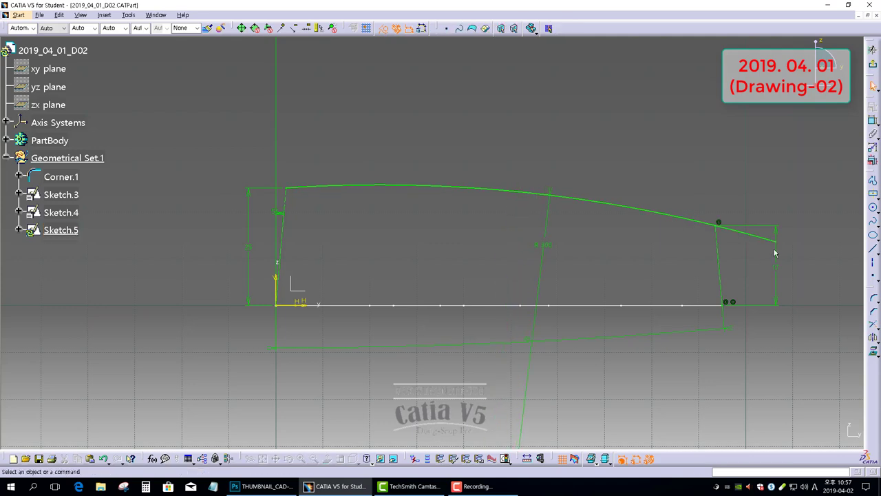
pyautogui.click(872, 328)
pyautogui.click(309, 190)
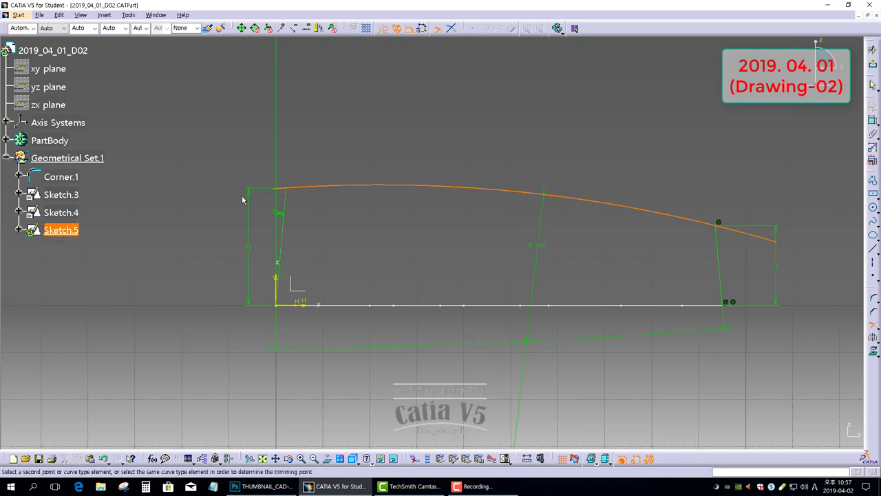
pyautogui.click(227, 193)
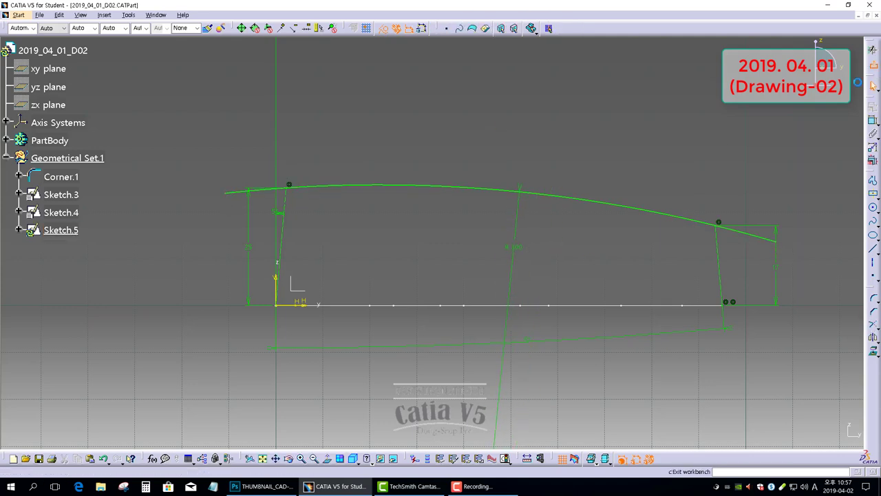
pyautogui.click(864, 457)
# Create a Tangent on curve point on the arc of Sketch.5, using the absolute axis system's Y axis as direction
pyautogui.moveTo(436, 323)
pyautogui.mouseDown(button='middle')
pyautogui.moveTo(361, 157)
pyautogui.moveTo(351, 226)
pyautogui.moveTo(402, 195)
pyautogui.moveTo(466, 192)
pyautogui.mouseUp(button='middle')
pyautogui.click(874, 136)
pyautogui.click(609, 276)
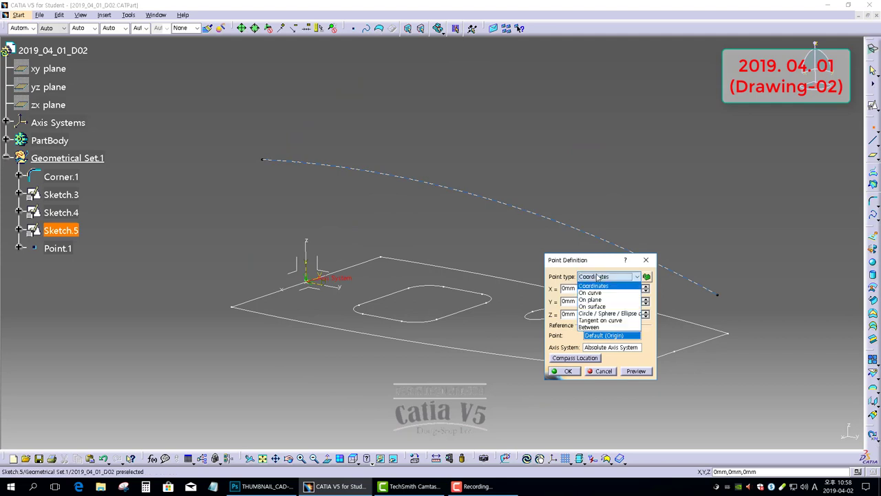
pyautogui.click(599, 320)
pyautogui.click(419, 183)
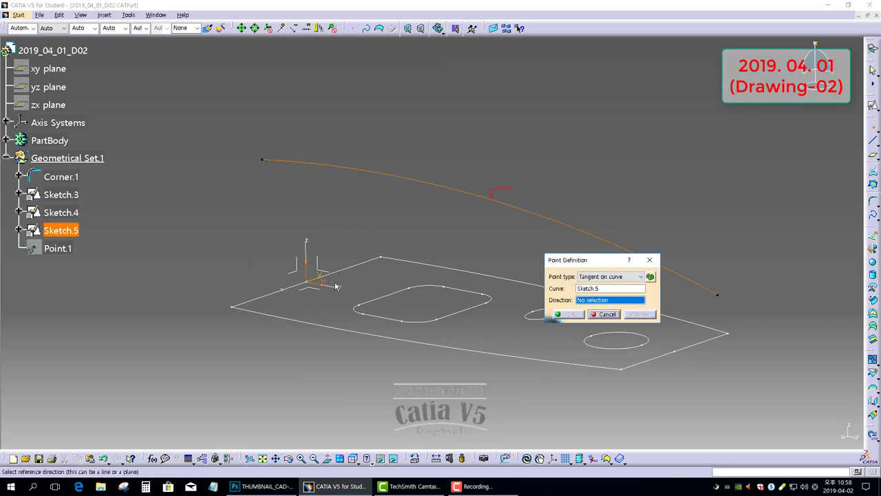
pyautogui.click(338, 289)
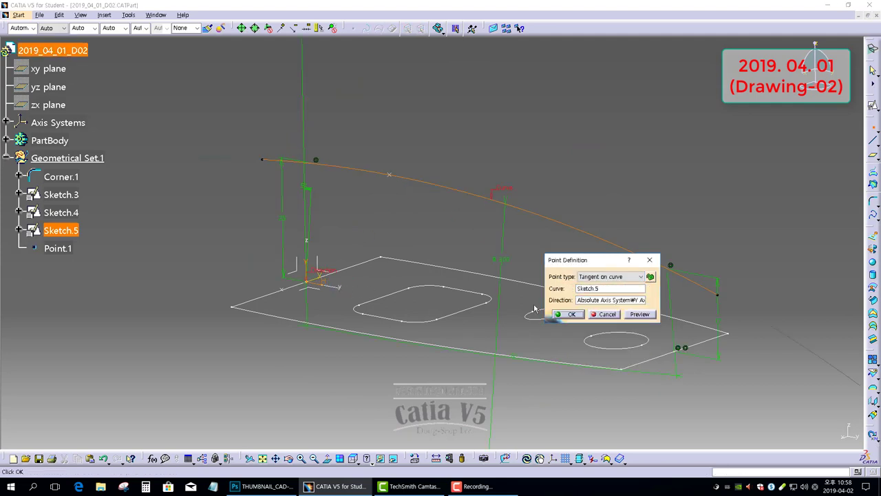
pyautogui.click(568, 314)
# Create a Normal to curve plane on the Sketch.5 arc, passing through Point.1
pyautogui.click(873, 159)
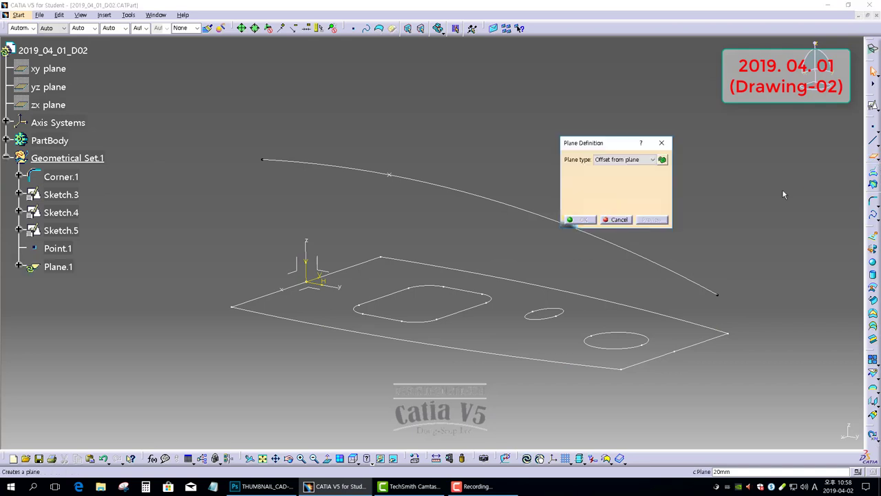
pyautogui.click(619, 159)
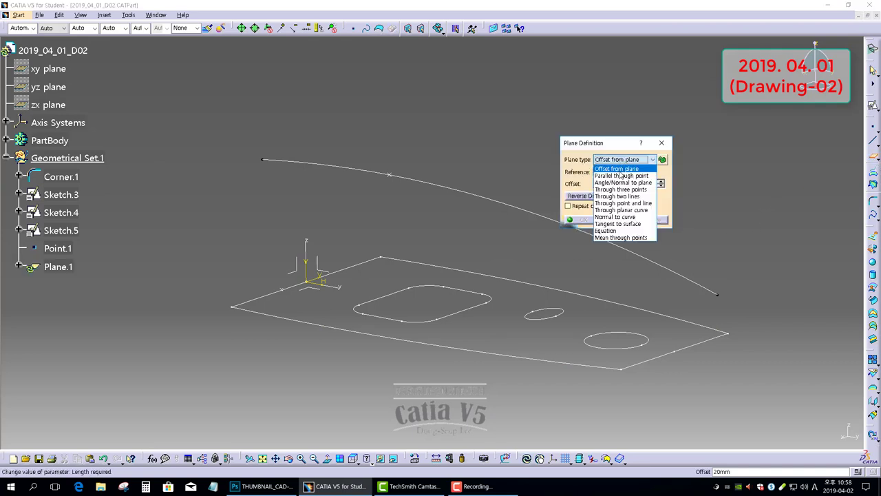
pyautogui.click(616, 217)
pyautogui.click(434, 186)
pyautogui.click(389, 175)
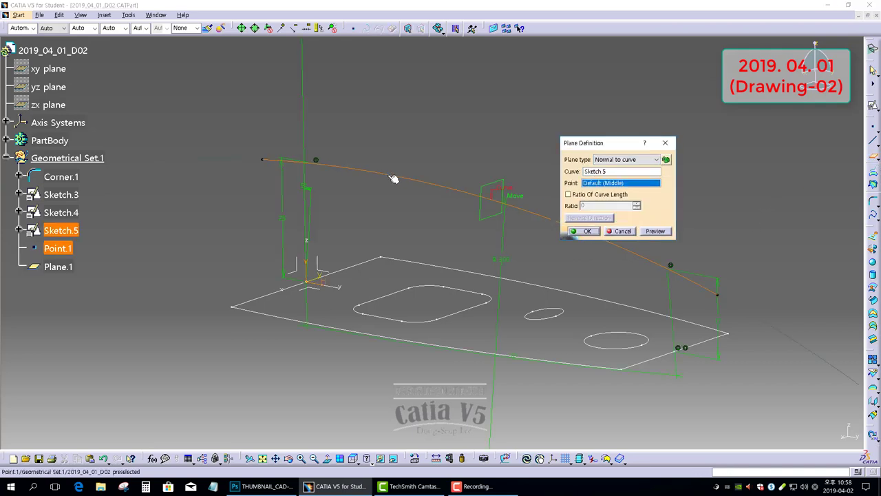
pyautogui.click(573, 232)
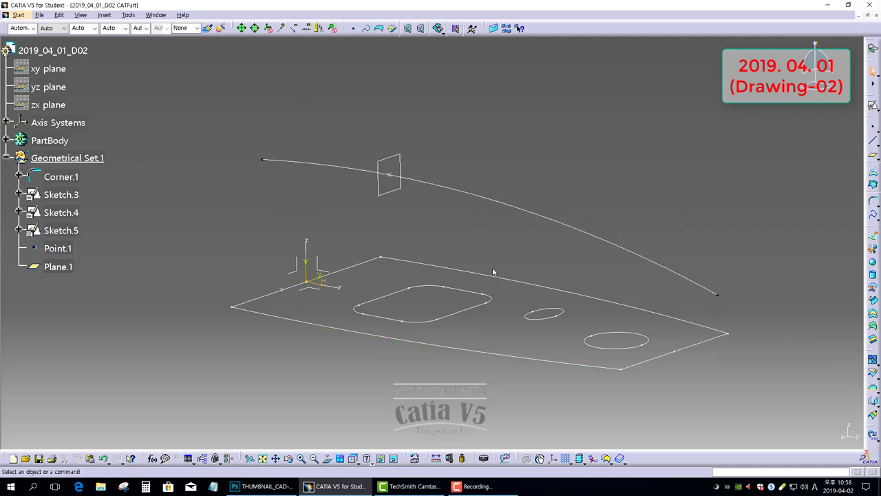
# Create a 100 mm Point-Direction line from Point.1 along the absolute axis system's Z axis, reversed to run downward
pyautogui.moveTo(493, 267); pyautogui.dragTo(568, 205, button='middle')
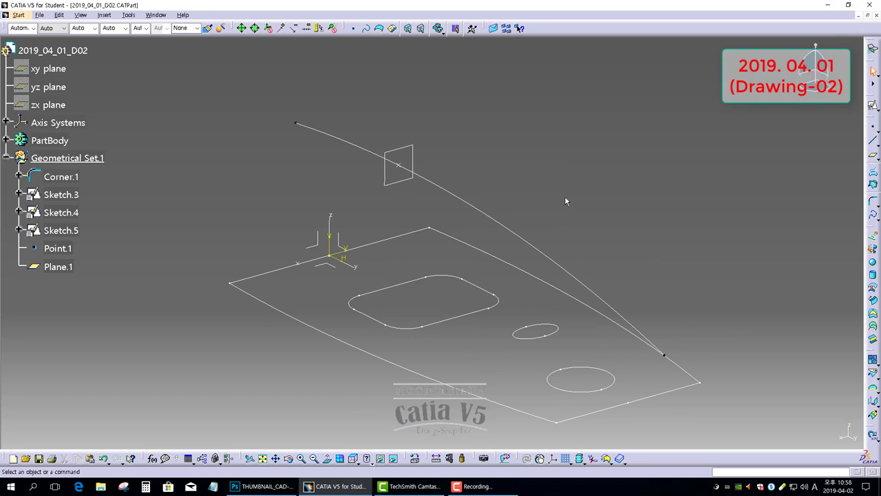
pyautogui.moveTo(540, 207); pyautogui.dragTo(613, 165, button='middle')
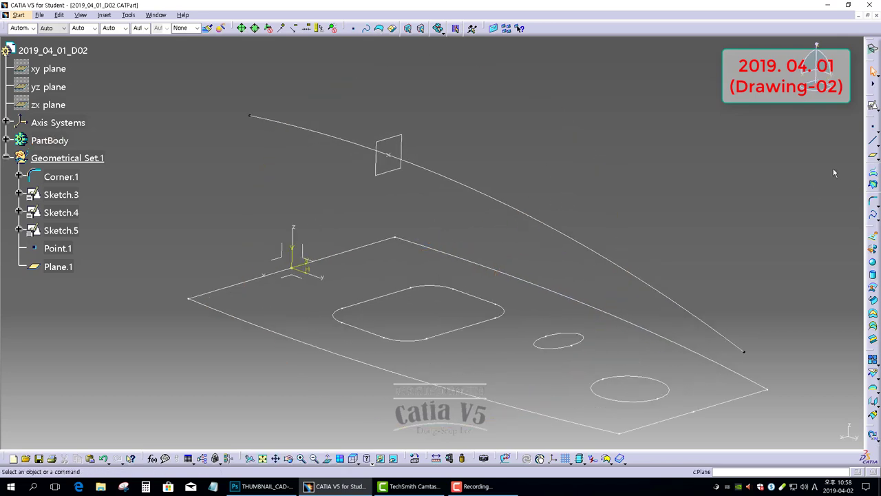
pyautogui.click(872, 142)
pyautogui.click(802, 294)
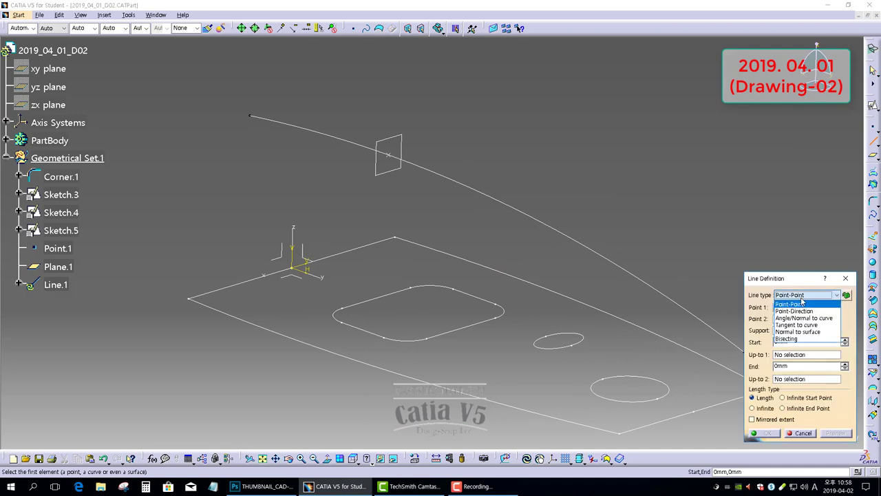
pyautogui.click(801, 312)
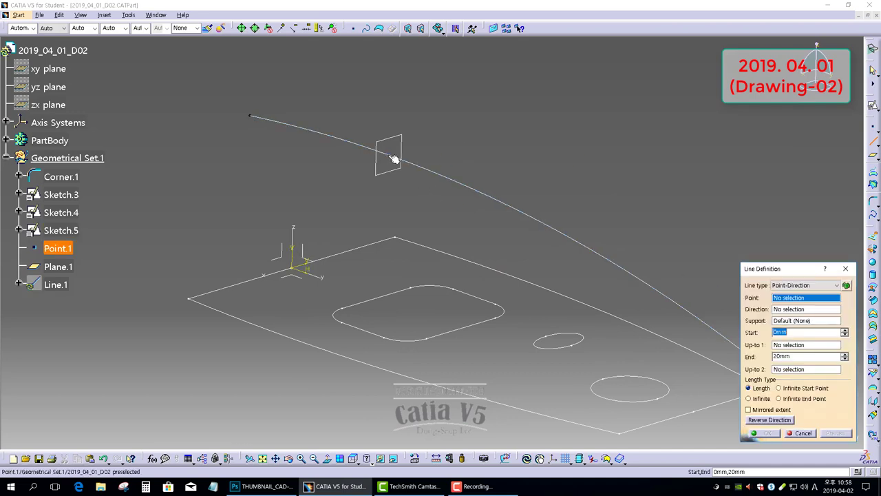
pyautogui.click(391, 154)
pyautogui.click(295, 236)
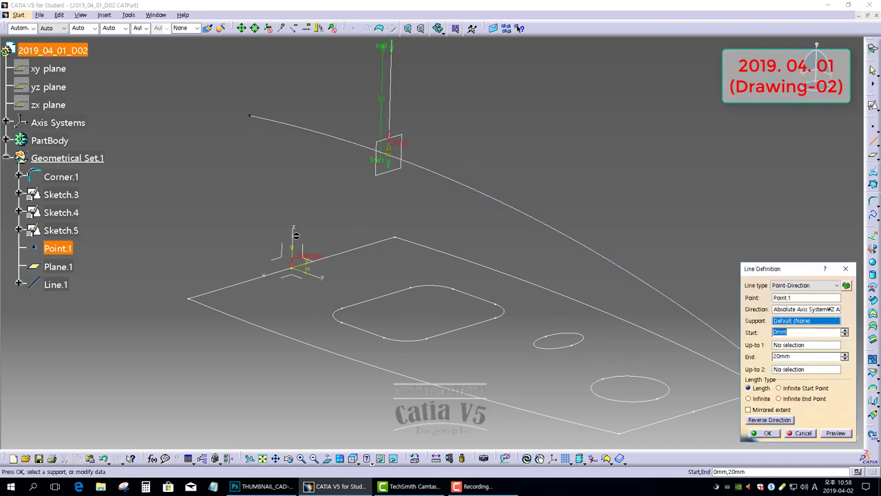
pyautogui.click(770, 419)
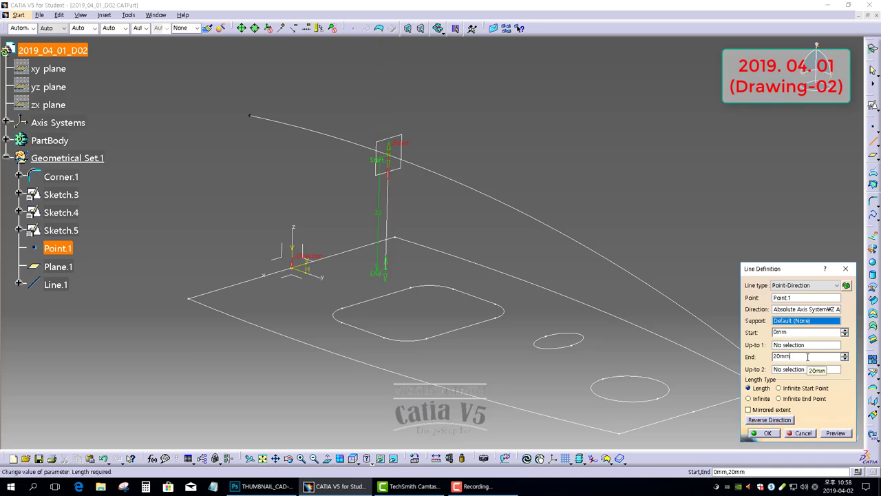
pyautogui.moveTo(808, 357); pyautogui.dragTo(745, 359)
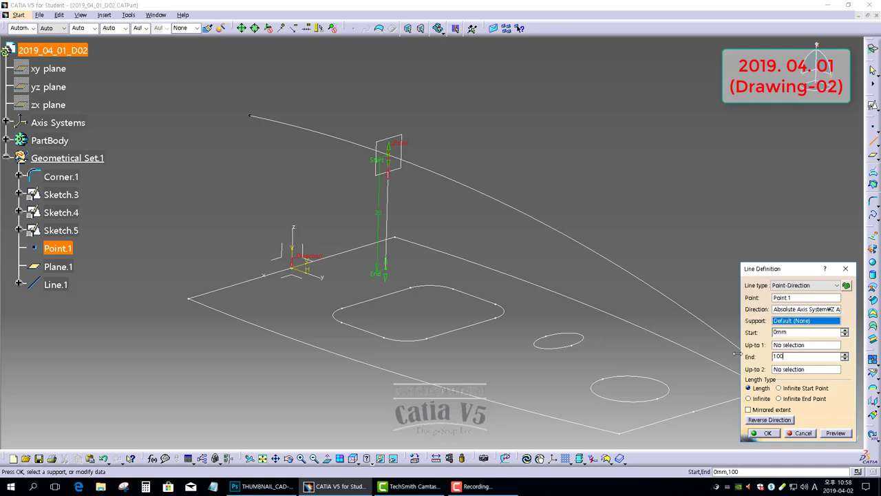
pyautogui.click(629, 235)
pyautogui.click(764, 434)
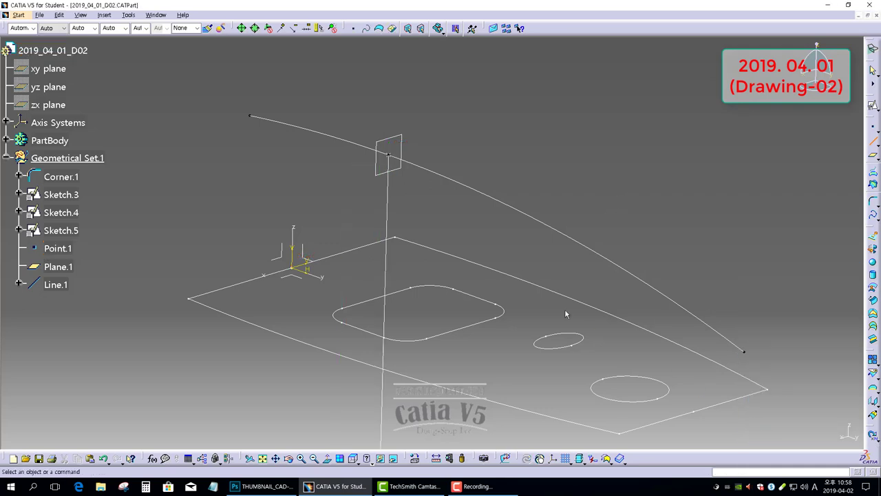
# Define a Center and radius circle centred on the lower endpoint of Line.1, supported by Plane.1, with a radius of 100 mm
pyautogui.moveTo(447, 281); pyautogui.dragTo(481, 262, button='middle')
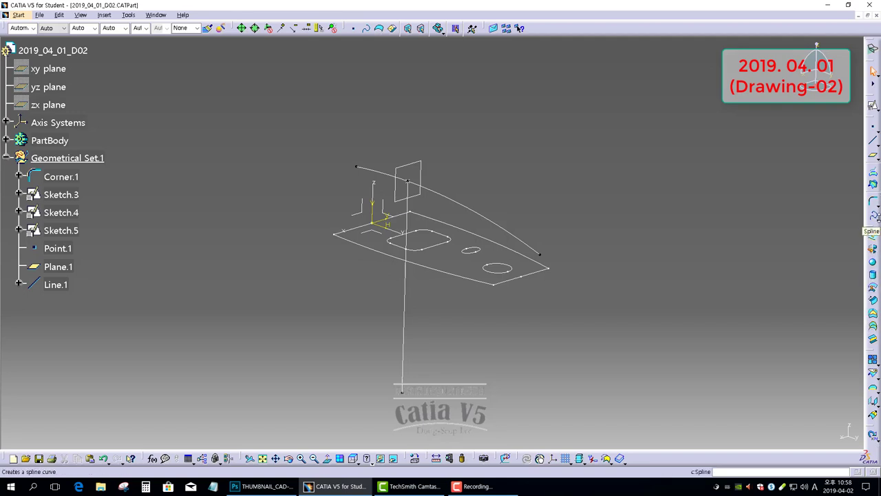
pyautogui.click(875, 204)
pyautogui.click(849, 214)
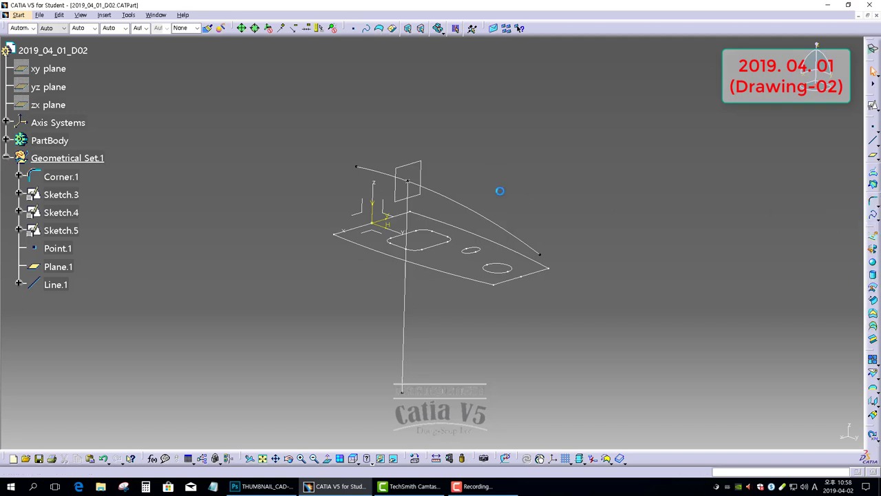
pyautogui.moveTo(411, 241); pyautogui.dragTo(354, 236, button='middle')
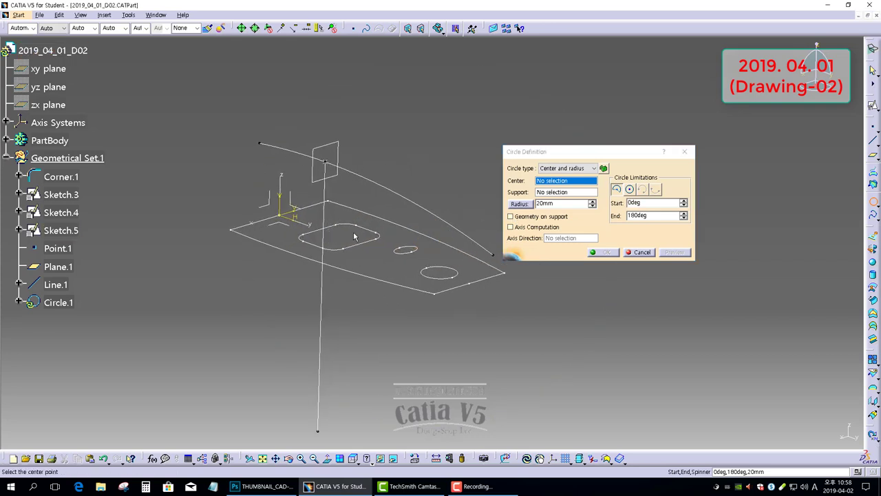
pyautogui.moveTo(375, 291); pyautogui.dragTo(377, 266, button='middle')
pyautogui.click(317, 402)
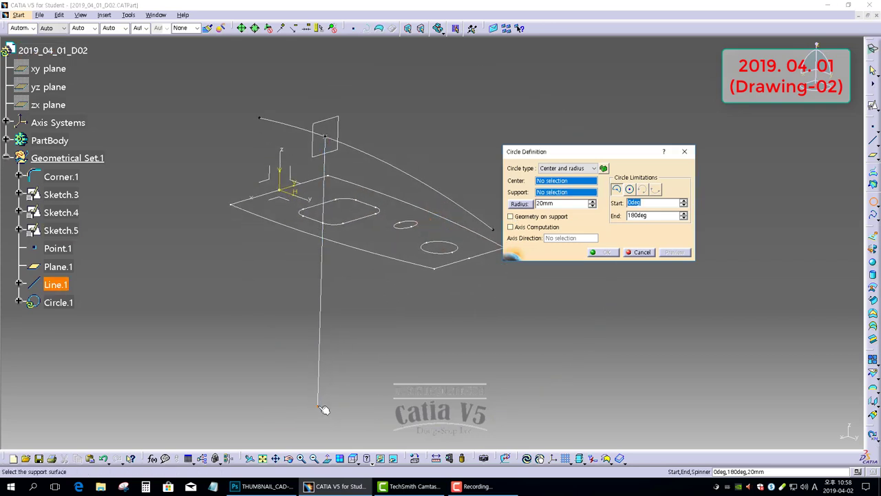
pyautogui.click(336, 153)
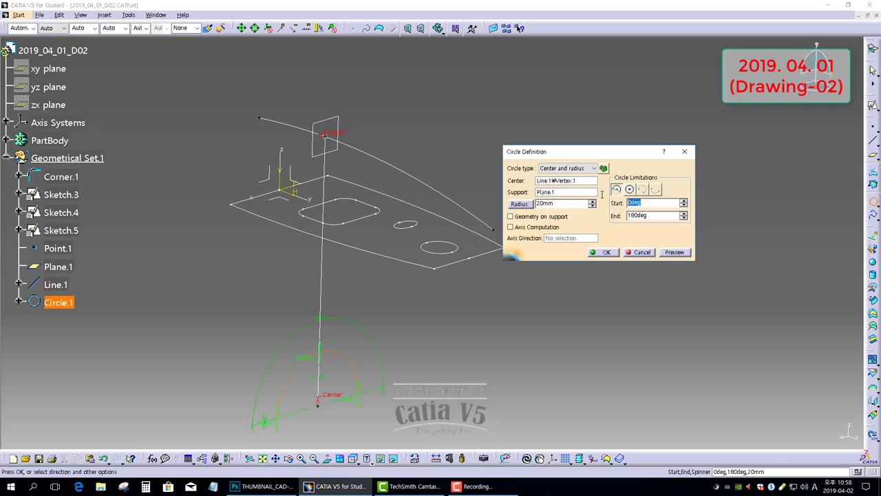
pyautogui.doubleClick(572, 204)
pyautogui.write('100')
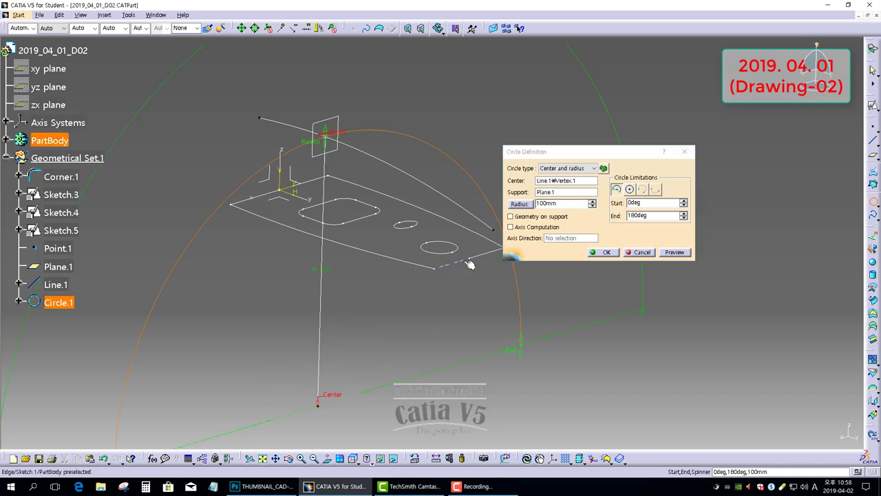
# Limit the circle to an arc from about 57 to 116 degrees over the outline and create it
pyautogui.moveTo(426, 320); pyautogui.dragTo(231, 321, button='middle')
pyautogui.moveTo(244, 322); pyautogui.dragTo(353, 222)
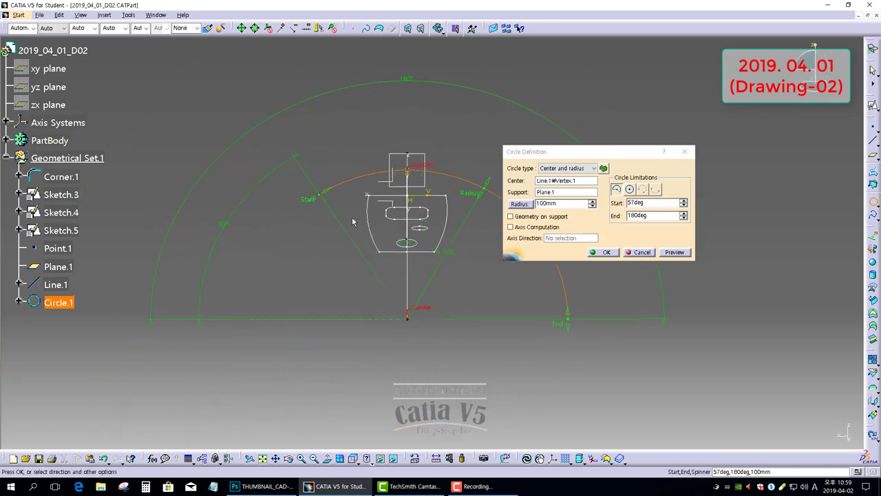
pyautogui.moveTo(421, 271); pyautogui.dragTo(367, 278, button='middle')
pyautogui.scroll(1, 367, 278)
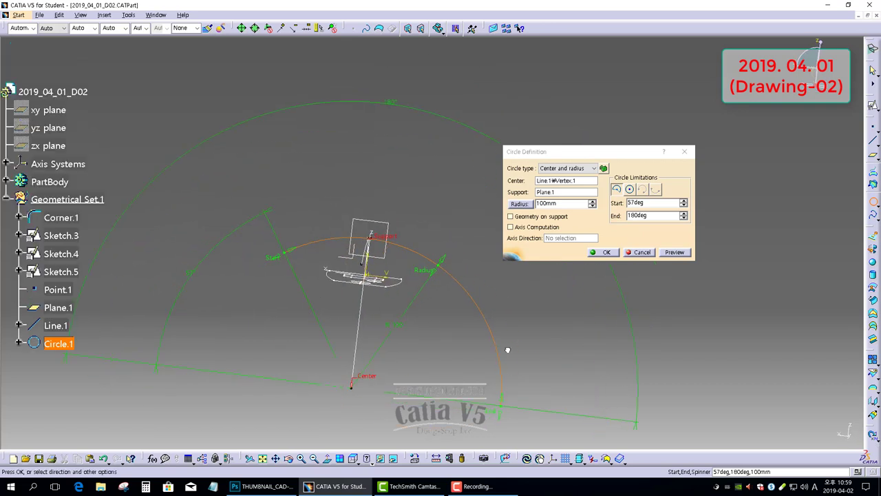
pyautogui.moveTo(493, 415); pyautogui.dragTo(434, 276)
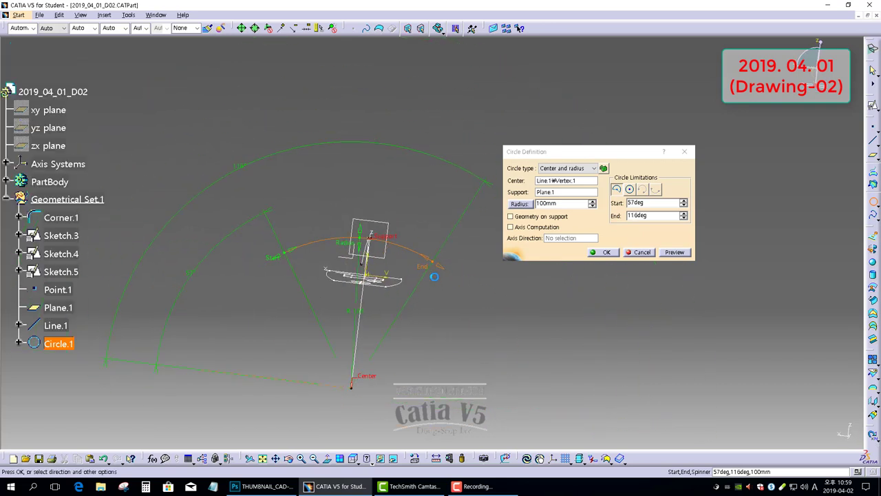
pyautogui.moveTo(395, 332); pyautogui.dragTo(454, 199, button='middle')
pyautogui.click(600, 252)
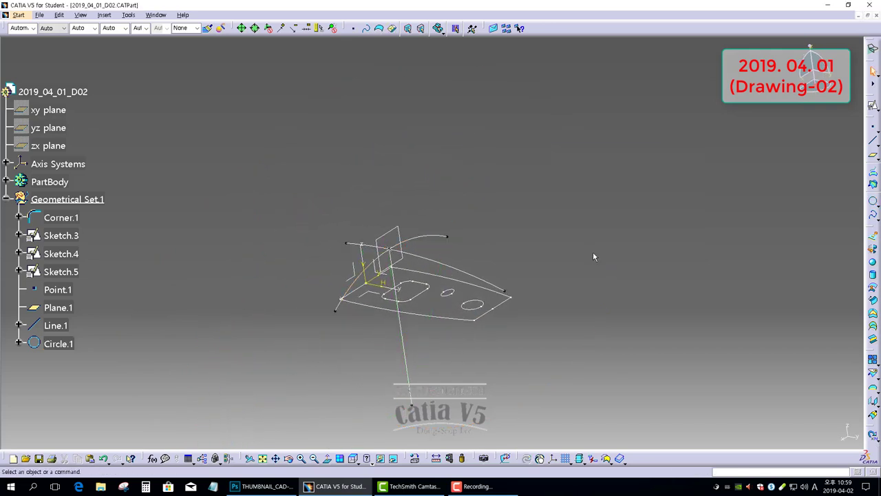
# Create an explicit swept surface with reference surface, using Circle.1 as profile and the Sketch.5 arc as guide curve
pyautogui.moveTo(415, 257); pyautogui.dragTo(403, 246, button='middle')
pyautogui.middleClick(403, 246)
pyautogui.scroll(1, 404, 246)
pyautogui.moveTo(585, 219)
pyautogui.mouseDown(button='middle')
pyautogui.moveTo(544, 266)
pyautogui.moveTo(430, 241)
pyautogui.moveTo(403, 211)
pyautogui.moveTo(401, 201)
pyautogui.moveTo(409, 200)
pyautogui.mouseUp(button='middle')
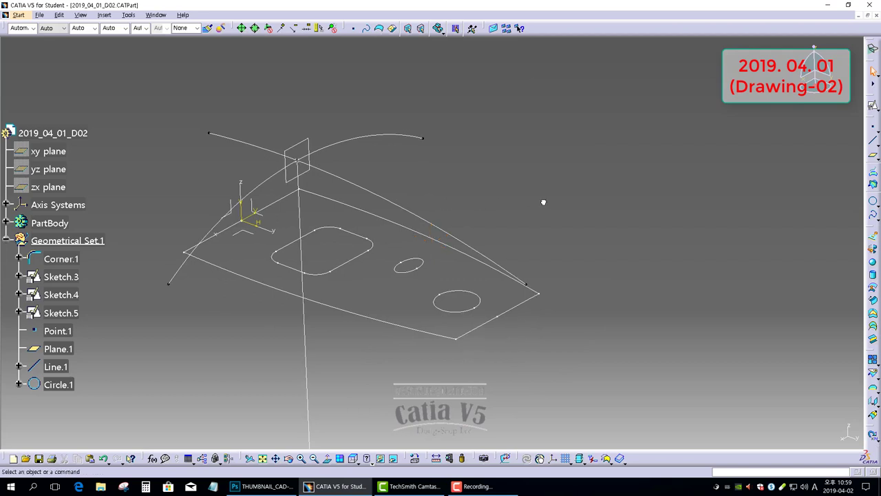
pyautogui.moveTo(331, 161); pyautogui.dragTo(450, 186, button='middle')
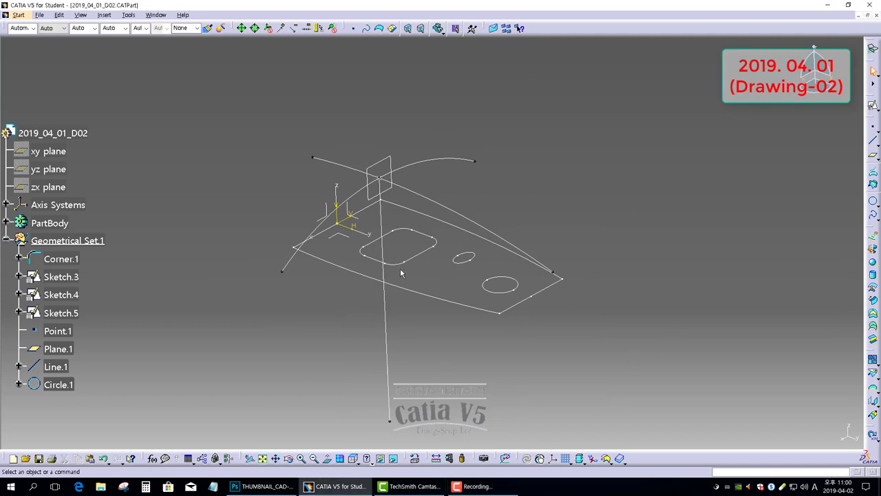
pyautogui.moveTo(400, 267); pyautogui.dragTo(406, 249, button='middle')
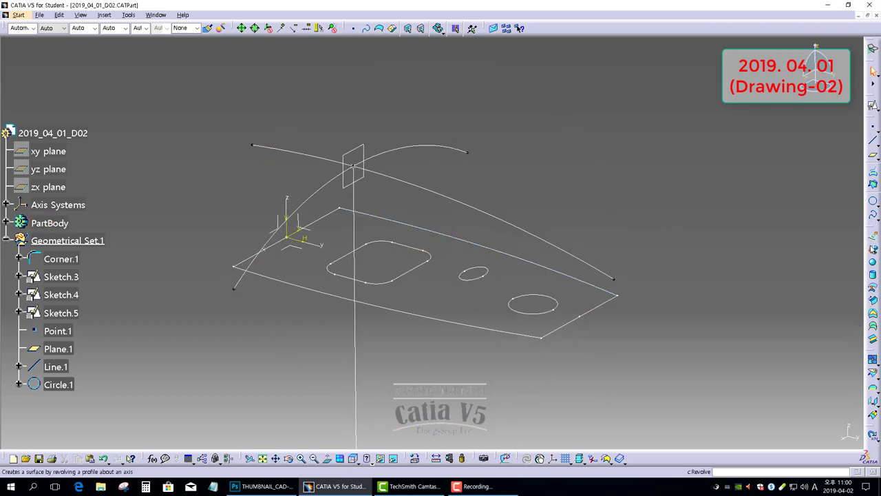
pyautogui.click(873, 300)
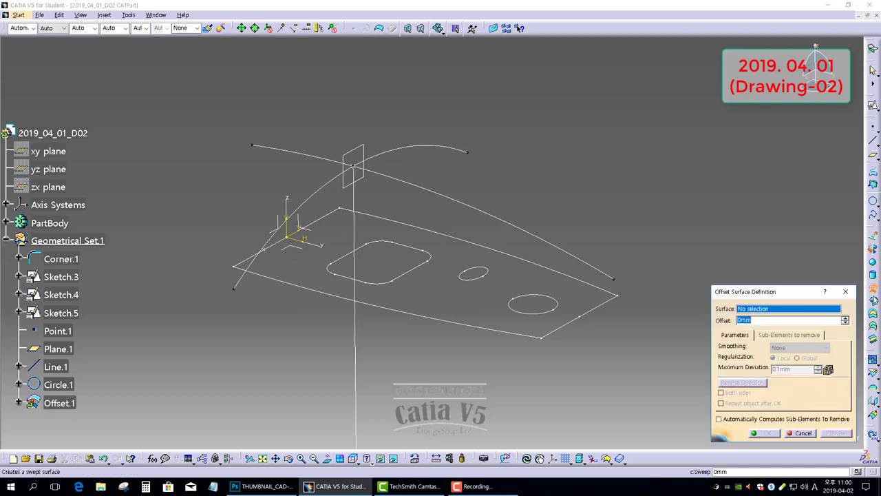
pyautogui.click(875, 301)
pyautogui.moveTo(497, 188); pyautogui.dragTo(436, 180, button='middle')
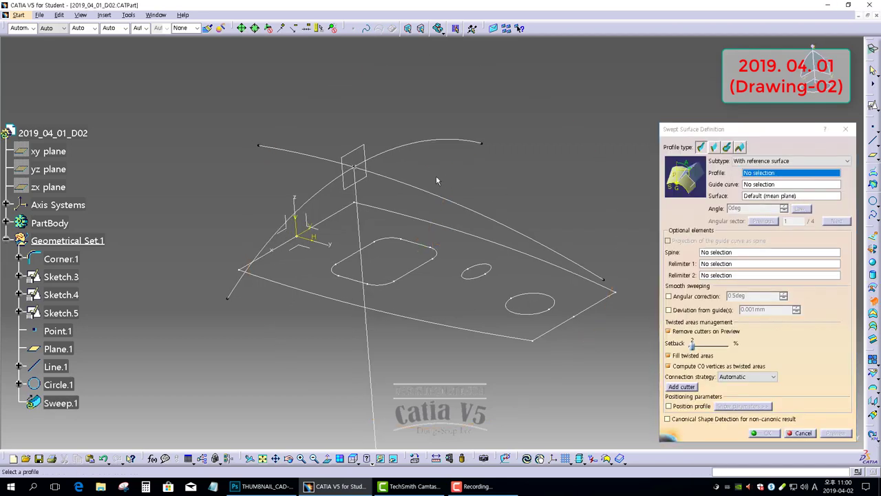
pyautogui.click(417, 139)
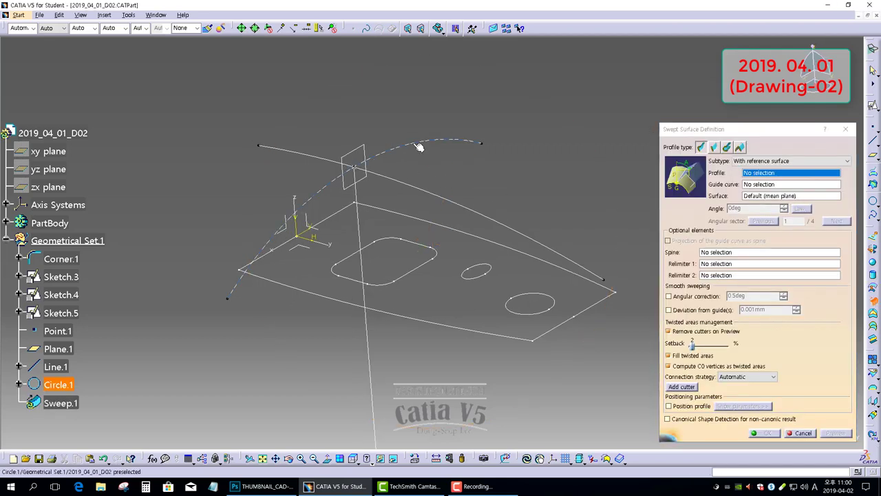
pyautogui.click(418, 187)
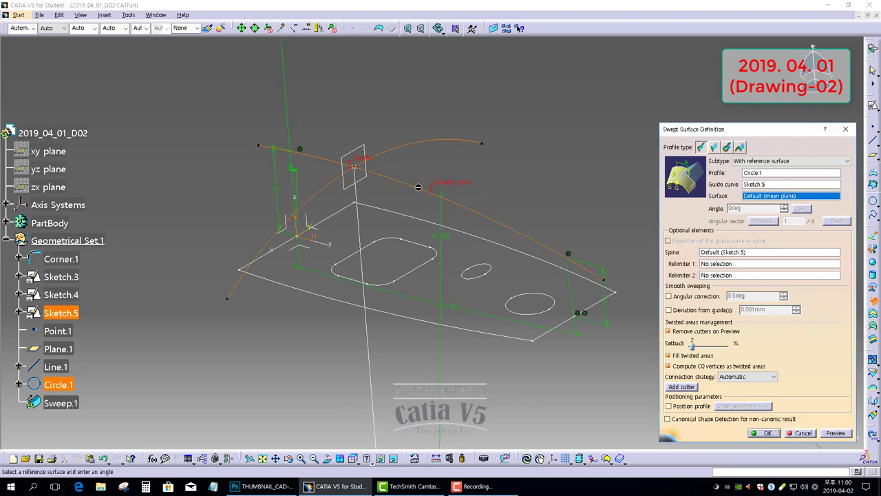
pyautogui.click(766, 434)
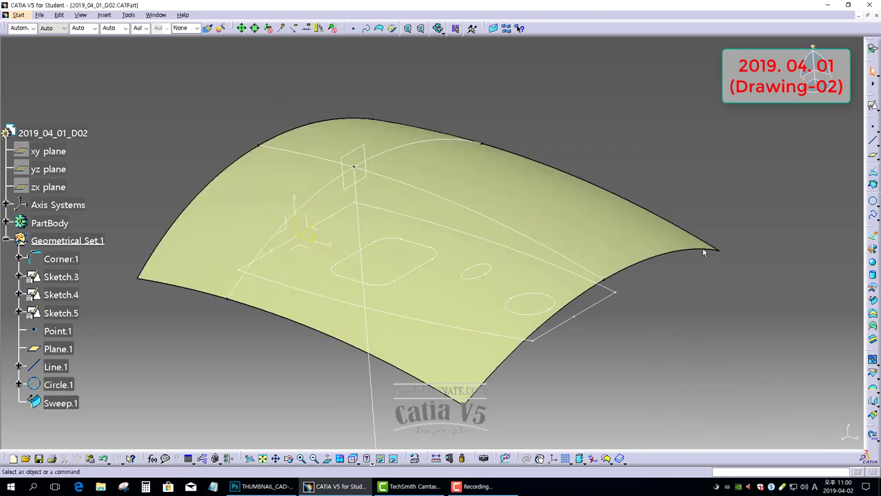
# Offset the Sweep.1 surface upward by 5 mm
pyautogui.click(875, 290)
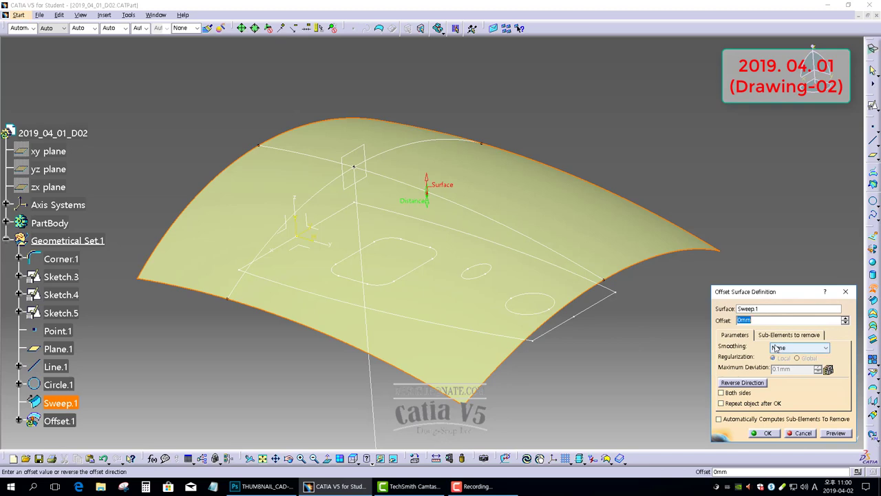
pyautogui.write('5')
pyautogui.press('Return')
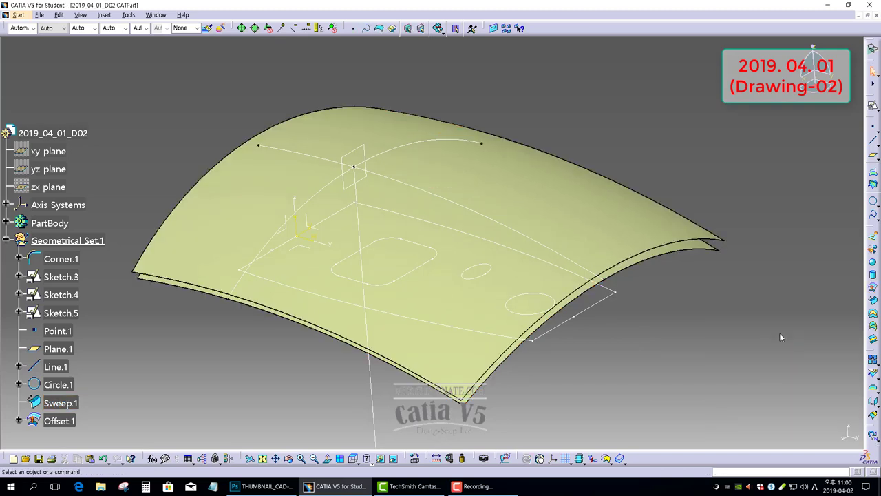
# Start a line-profile swept surface of subtype With draft direction, using the closed outer outline sketch as guide curve
pyautogui.moveTo(427, 269); pyautogui.dragTo(452, 271, button='middle')
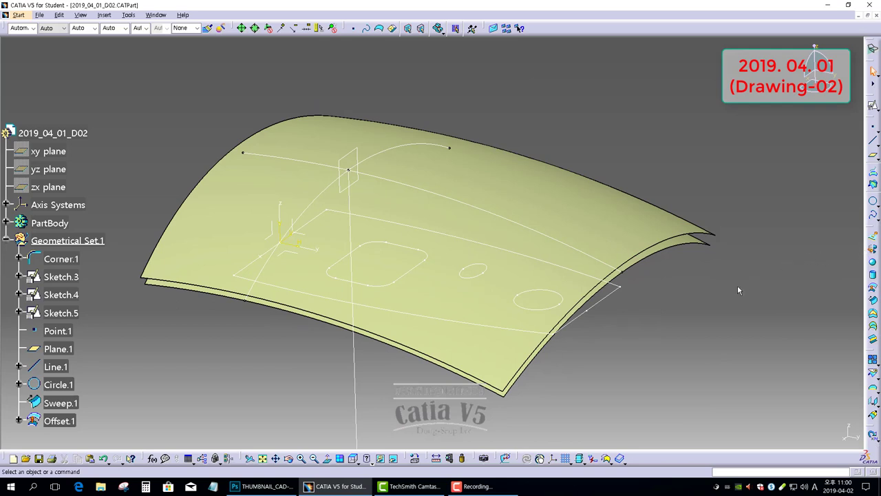
pyautogui.click(875, 301)
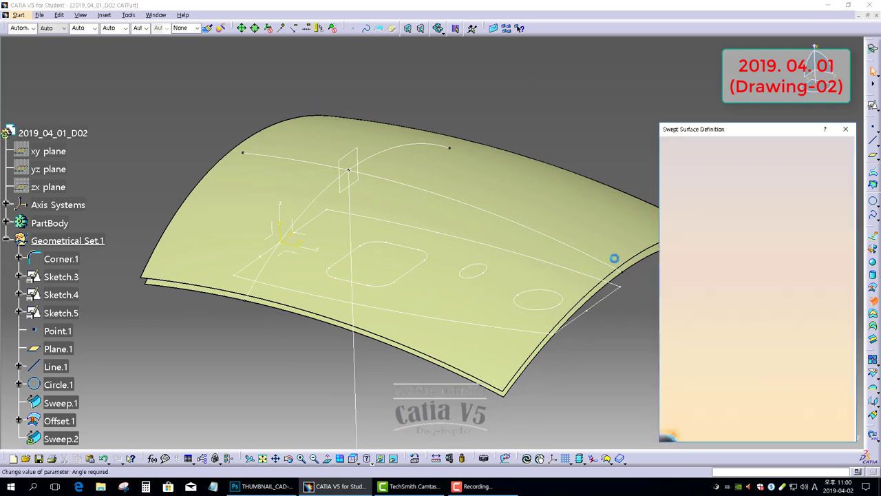
pyautogui.click(758, 167)
pyautogui.click(779, 180)
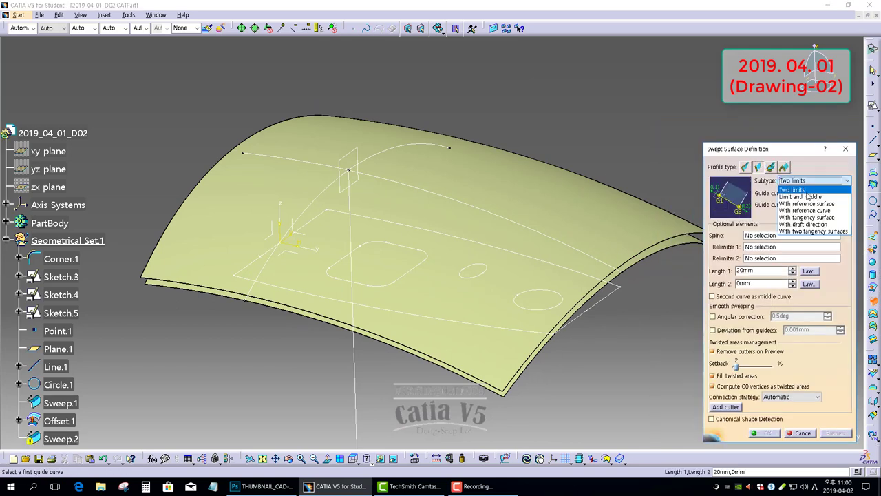
pyautogui.click(802, 225)
pyautogui.click(501, 329)
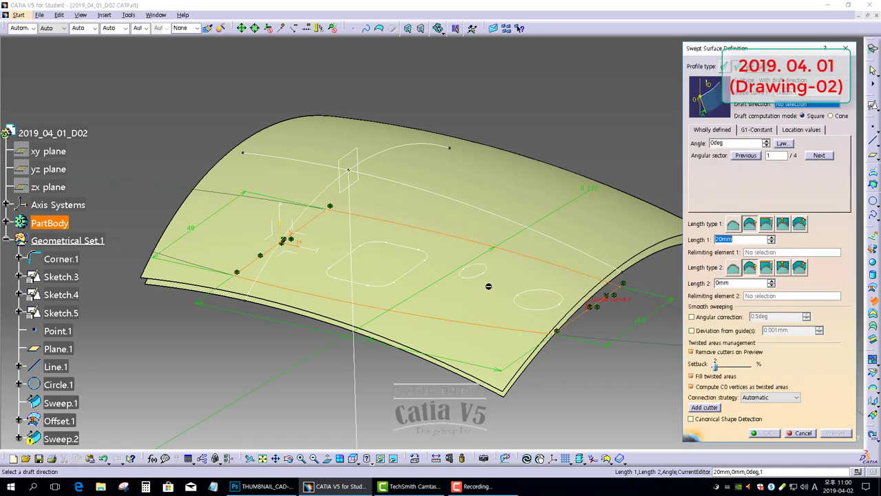
# Set the sweep's draft direction to the Z component with a 5 deg draft angle, choose angular sector 3, and preview it
pyautogui.rightClick(785, 105)
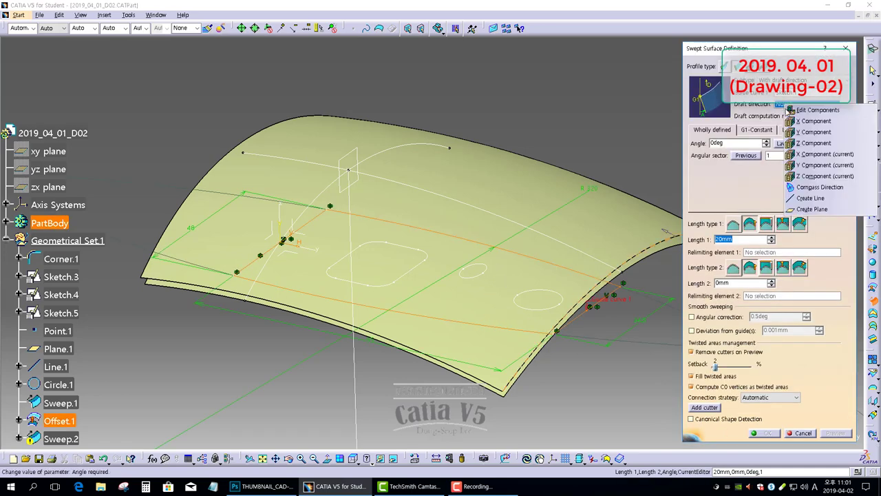
pyautogui.click(801, 142)
pyautogui.click(280, 228)
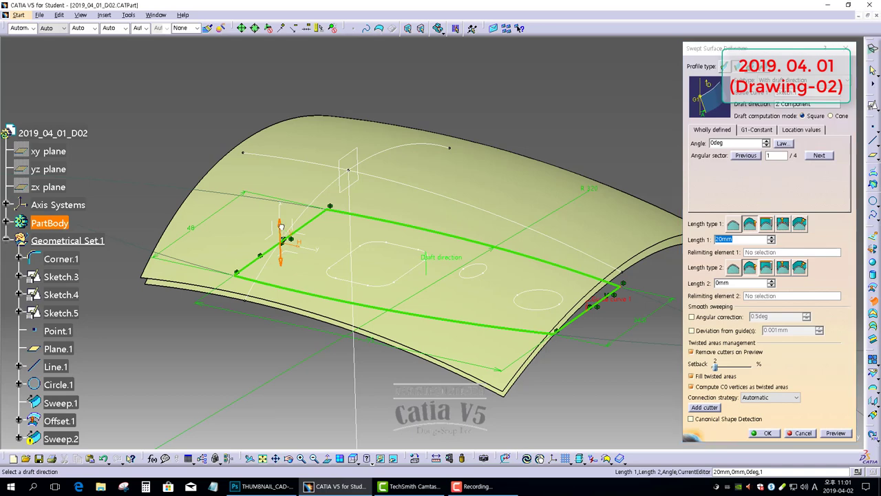
pyautogui.doubleClick(731, 142)
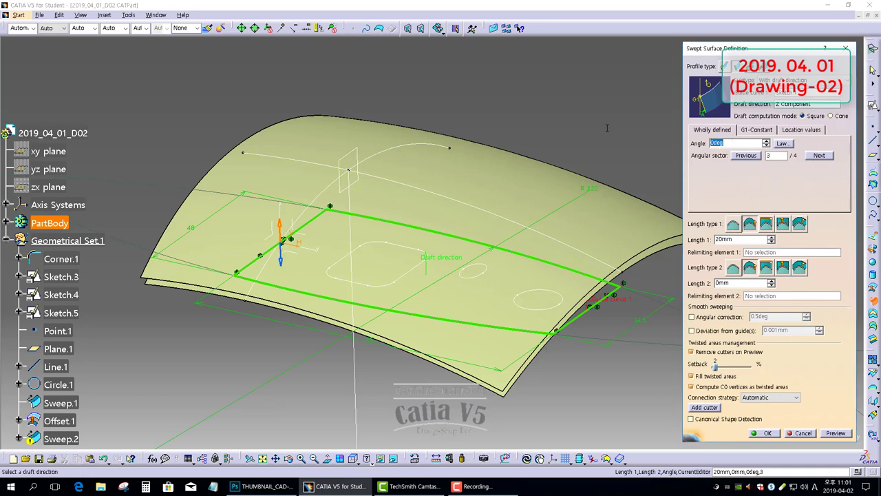
pyautogui.write('5')
pyautogui.click(319, 400)
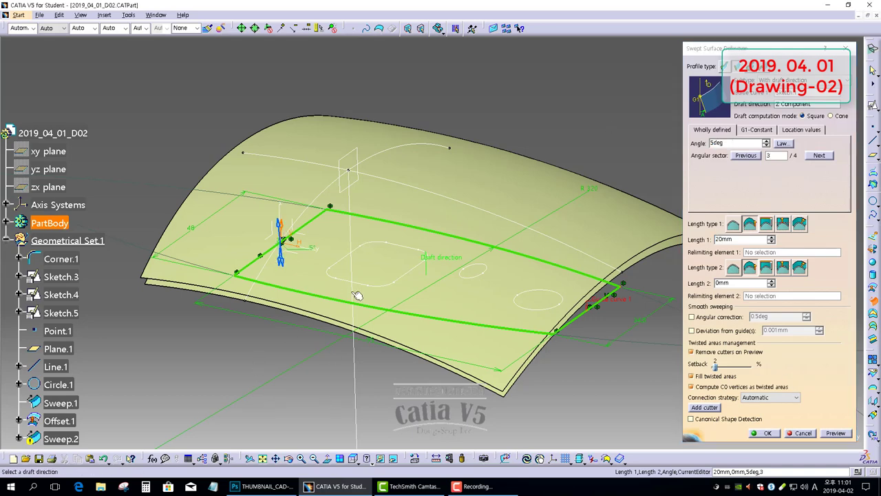
pyautogui.click(836, 433)
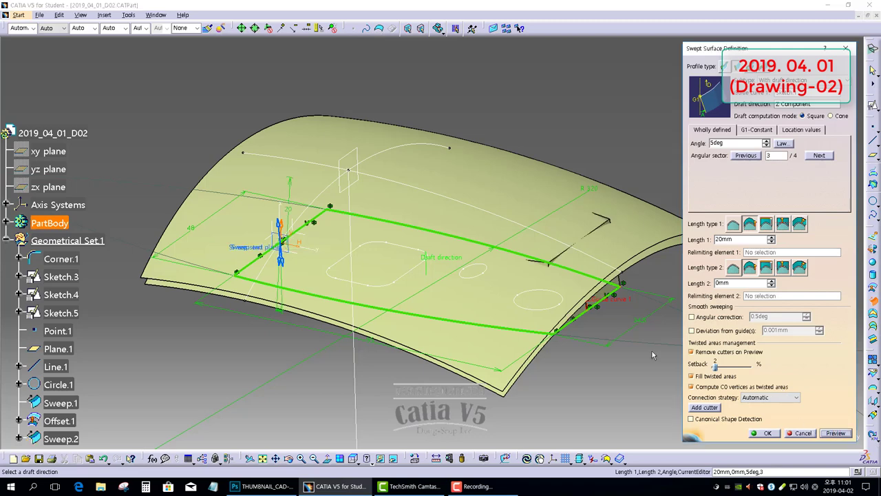
# Set the drafted sweep's Length 1 to 31 mm and create the side surface
pyautogui.click(772, 236)
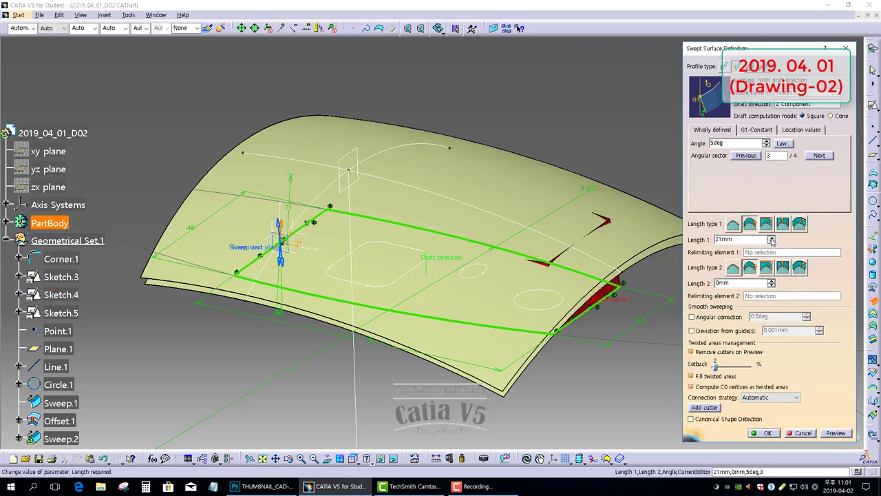
pyautogui.click(771, 237)
pyautogui.click(835, 433)
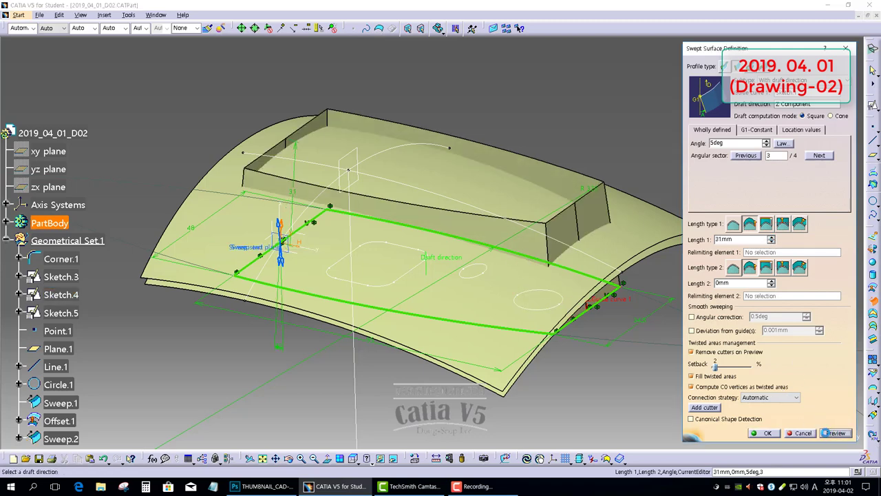
pyautogui.click(769, 433)
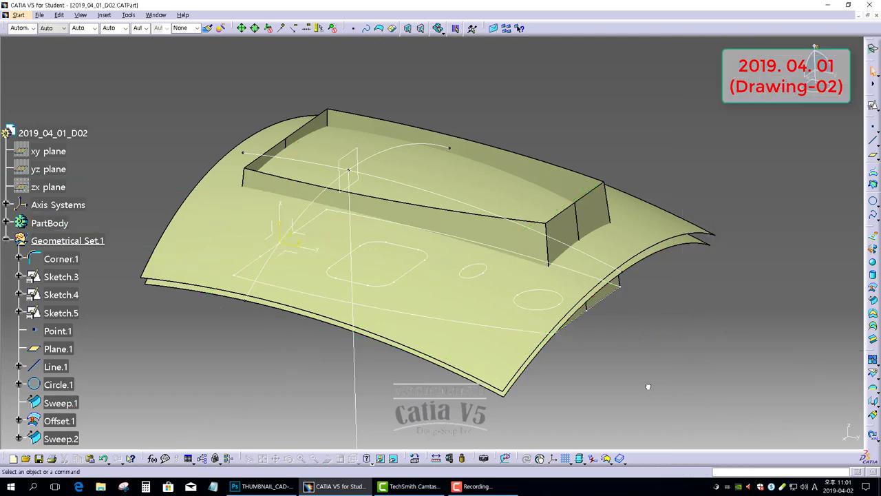
# Extrude the Sketch.4 circle upward by 31 mm as a surface through the curved skins
pyautogui.moveTo(395, 271); pyautogui.dragTo(446, 265, button='middle')
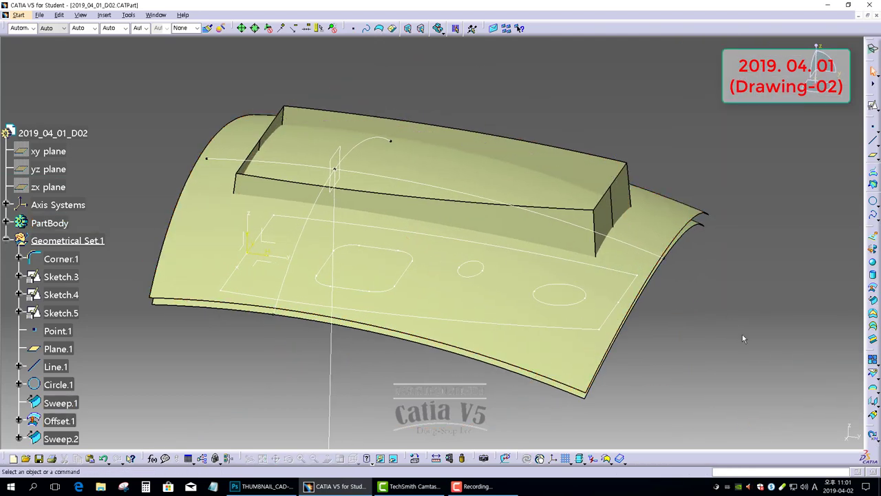
pyautogui.click(872, 246)
pyautogui.click(575, 306)
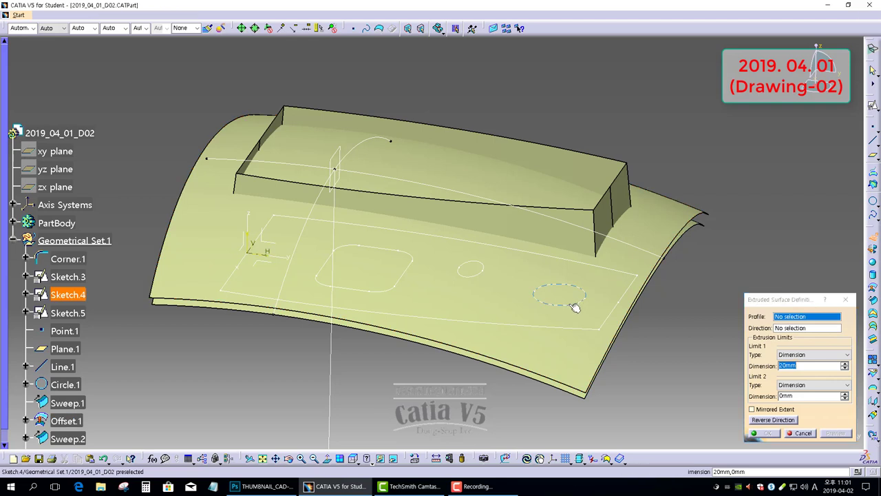
pyautogui.moveTo(579, 237); pyautogui.dragTo(604, 229)
pyautogui.click(766, 432)
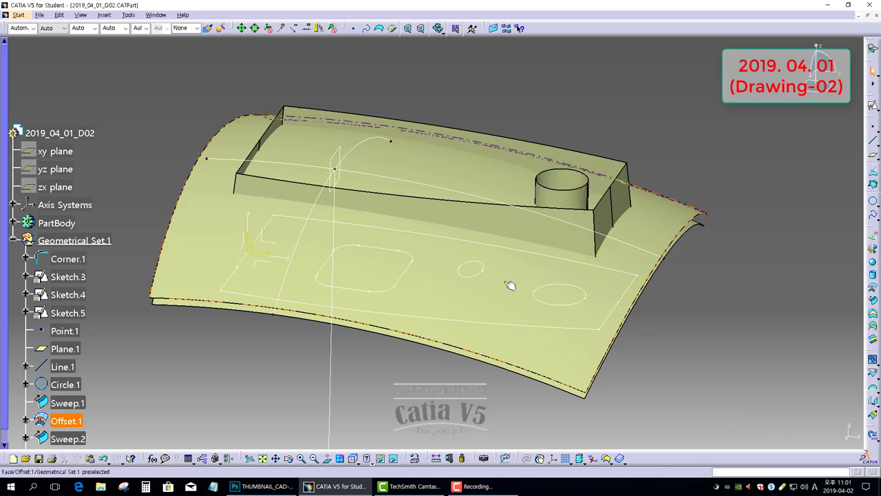
# Extrude the rounded rectangular profile Corner.1 upward by 31 mm as a surface
pyautogui.moveTo(512, 266); pyautogui.dragTo(446, 283, button='middle')
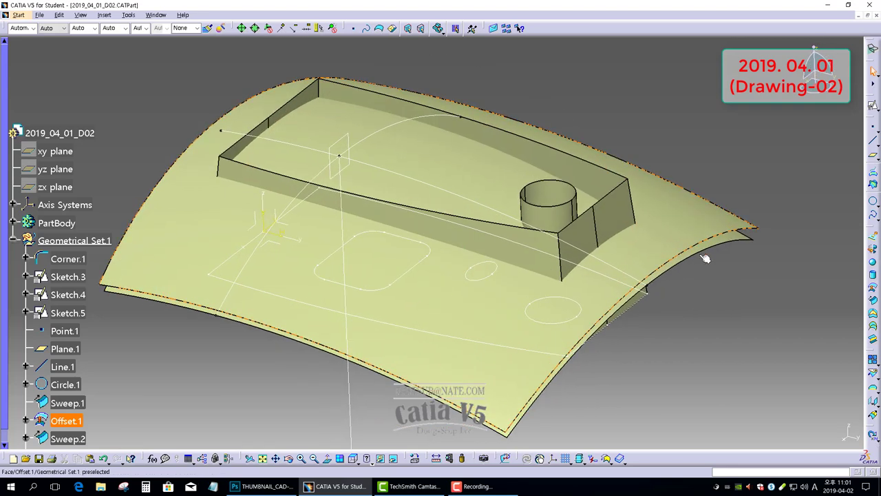
pyautogui.click(874, 242)
pyautogui.click(397, 274)
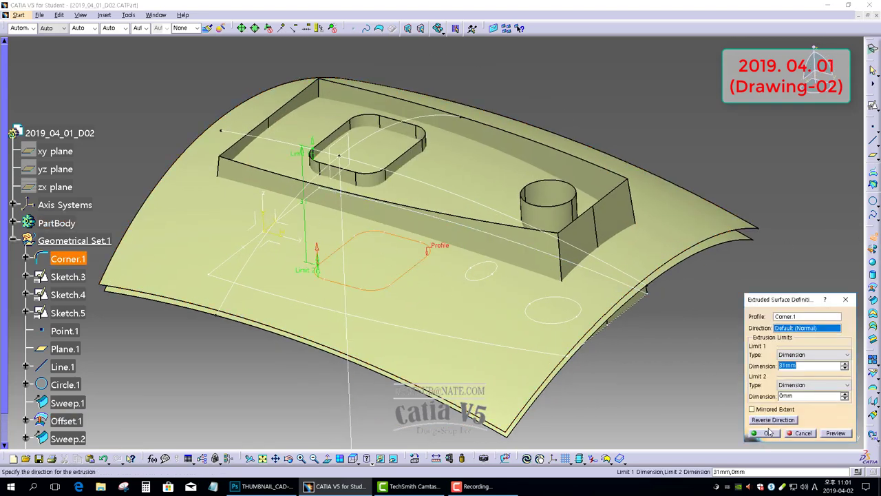
pyautogui.click(767, 433)
pyautogui.click(520, 263)
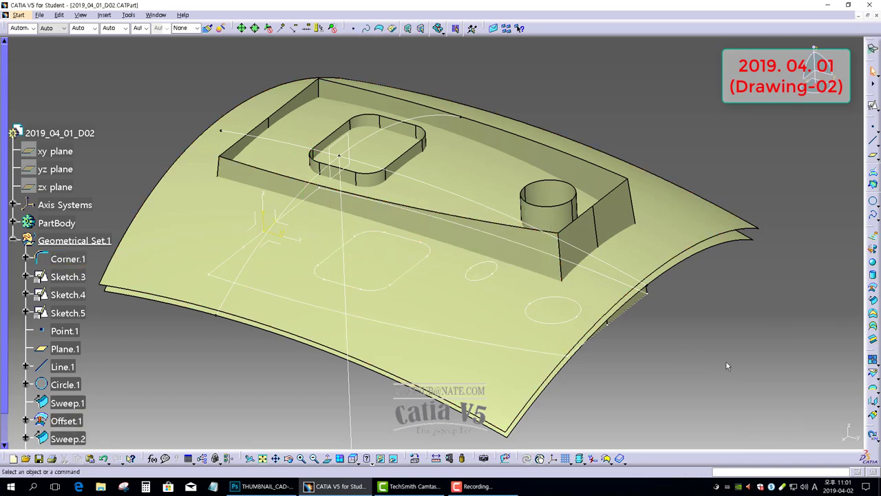
# Extrude the small slot profile Sketch.3 by 31 mm along the sketch normal as a surface
pyautogui.click(873, 242)
pyautogui.click(477, 276)
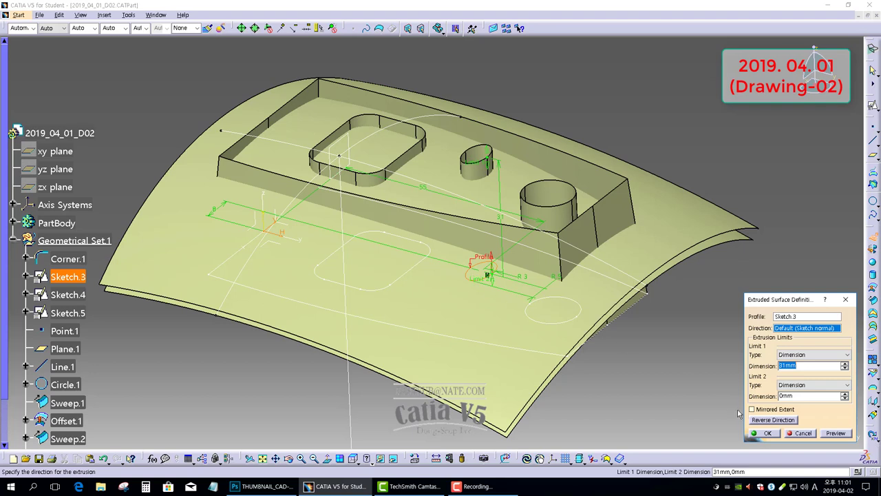
pyautogui.click(763, 433)
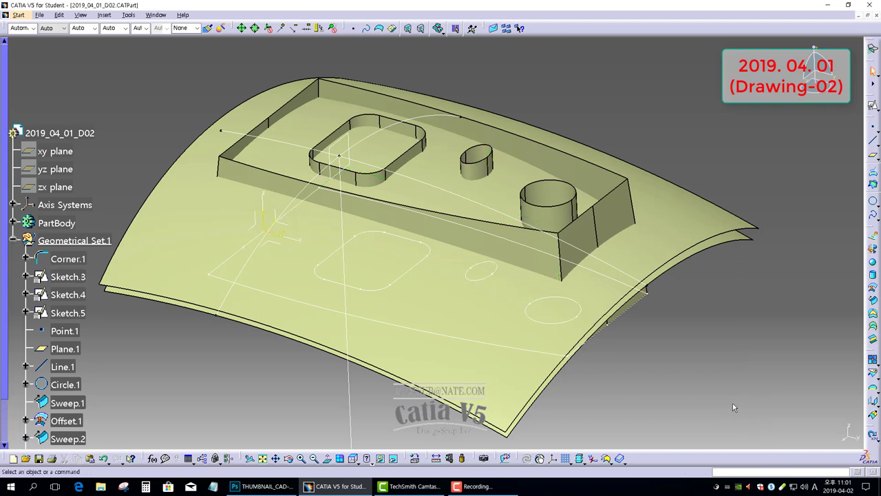